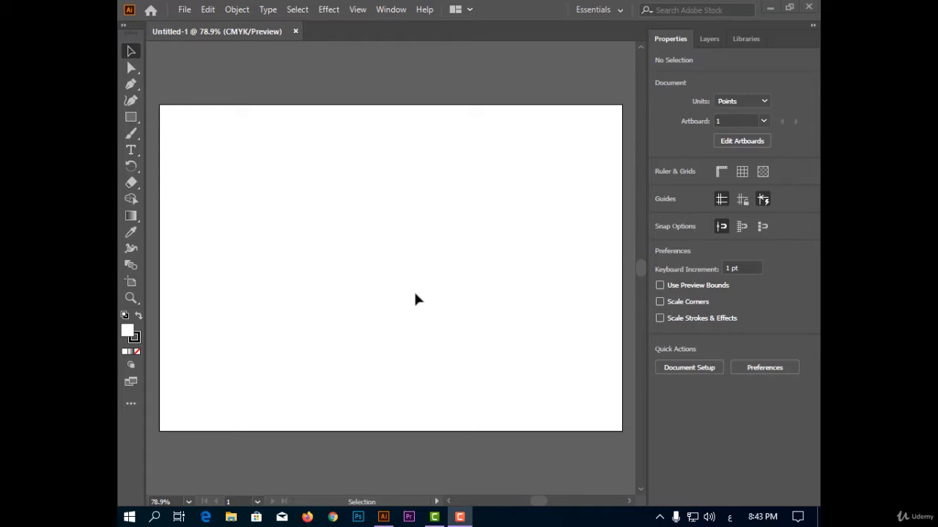
Draw an area type frame with the Type tool across the upper middle of the artboard
{"action": "right_click", "coordinate": [132, 153]}
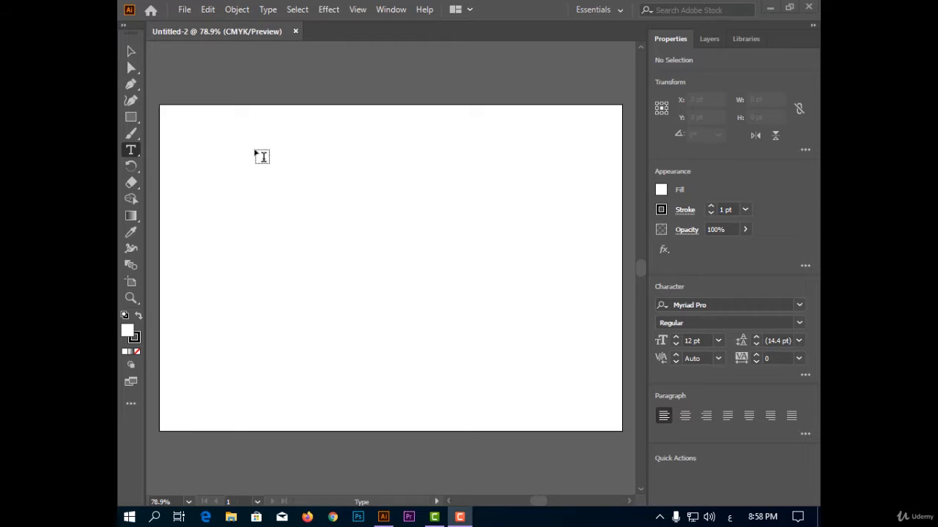
{"action": "left_click_drag", "start_coordinate": [251, 158], "coordinate": [502, 292]}
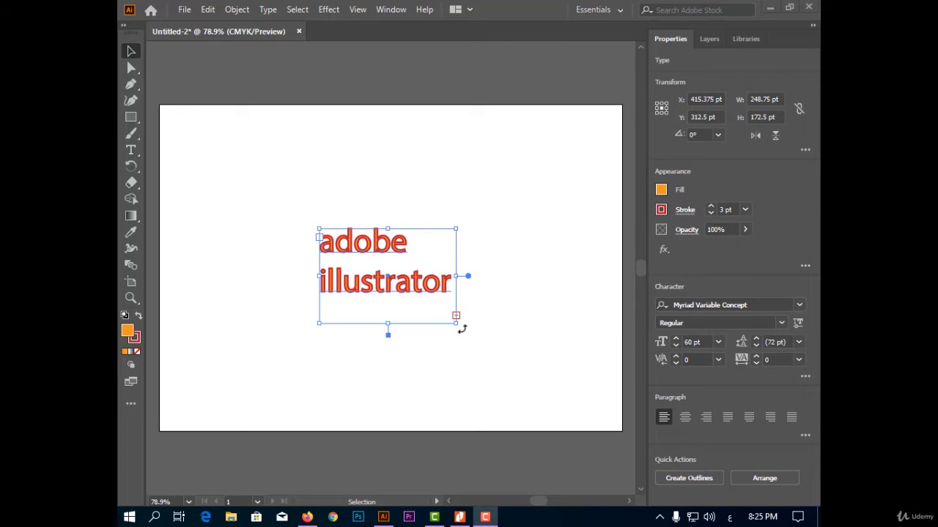
Set the "adobe illustrator" text frame's X position to 500 pt
{"action": "left_click", "coordinate": [716, 99]}
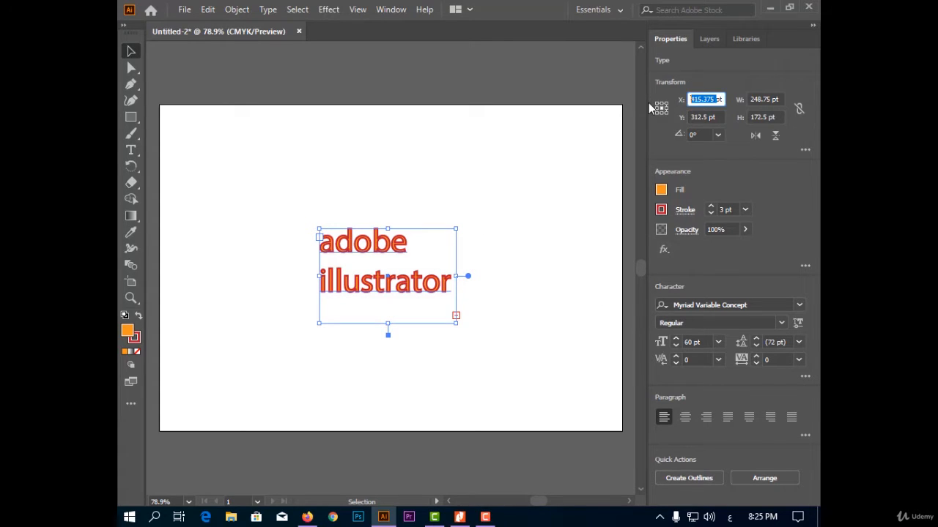
{"action": "type", "text": "500"}
{"action": "key", "text": "Return"}
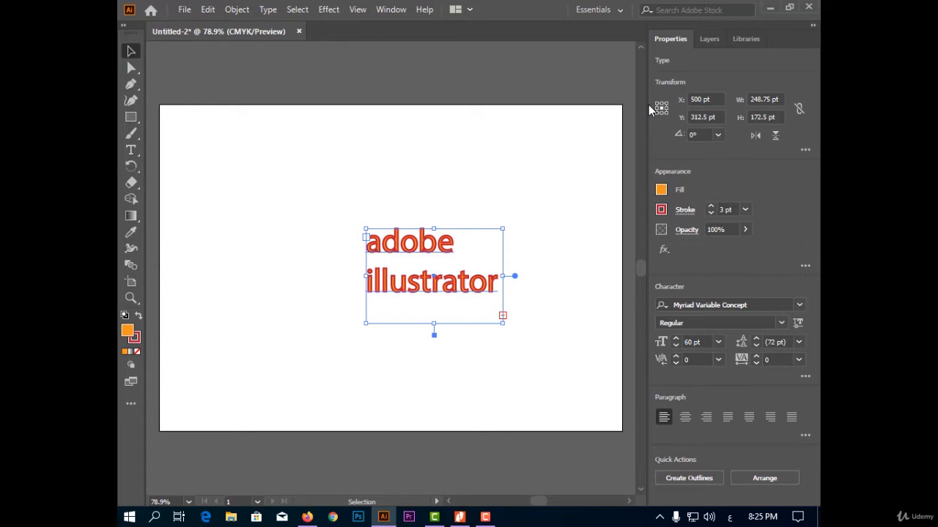
Try a Y position of 800 pt for the text frame and undo the move
{"action": "left_click", "coordinate": [712, 99]}
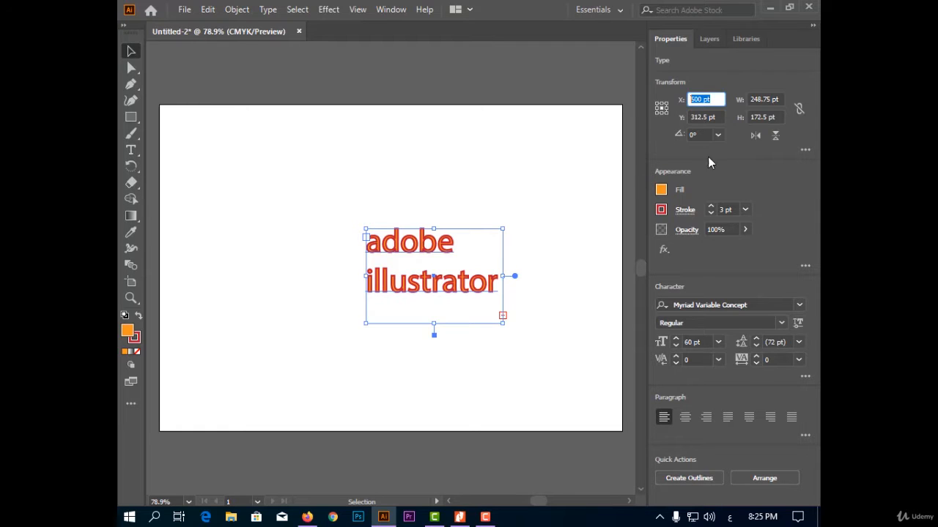
{"action": "left_click", "coordinate": [717, 115]}
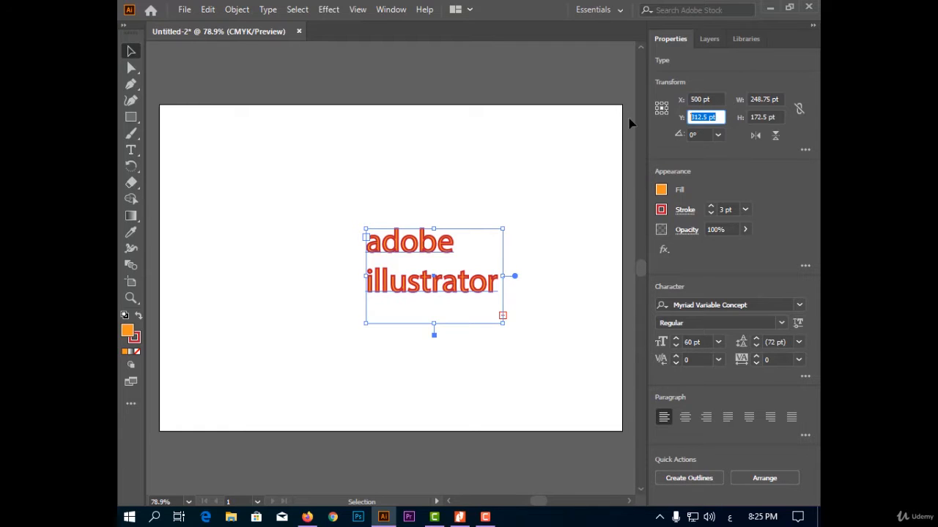
{"action": "type", "text": "800"}
{"action": "key", "text": "Return"}
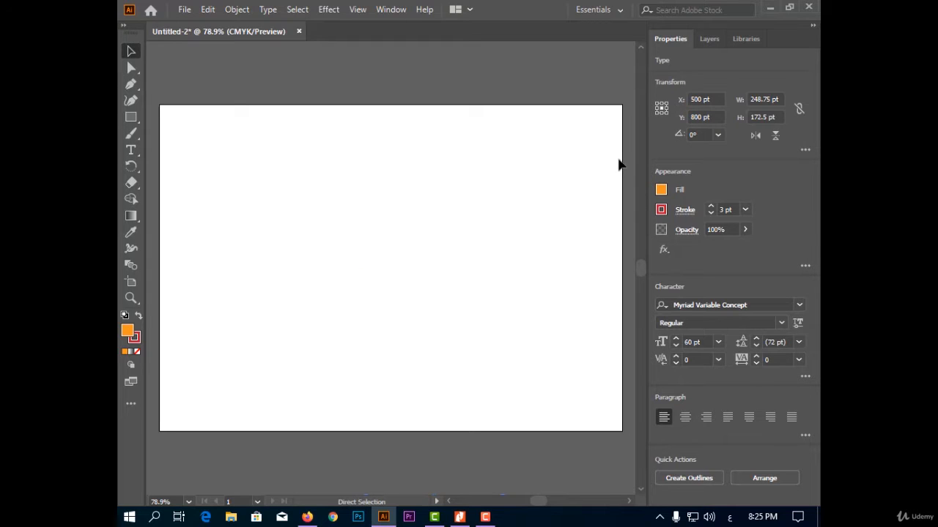
{"action": "key", "text": "ctrl+z"}
Set the text frame's Y position to 500 pt
{"action": "left_click_drag", "start_coordinate": [708, 117], "coordinate": [667, 126]}
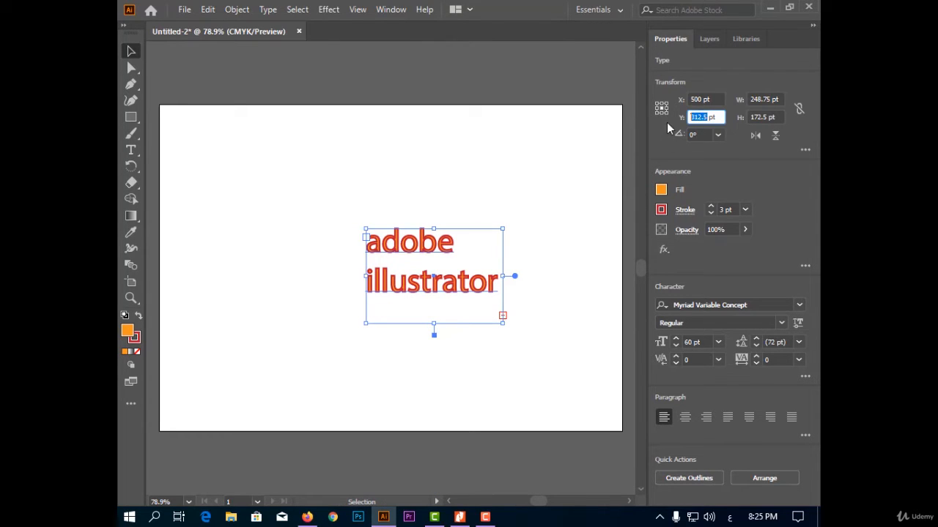
{"action": "type", "text": "500"}
{"action": "key", "text": "Return"}
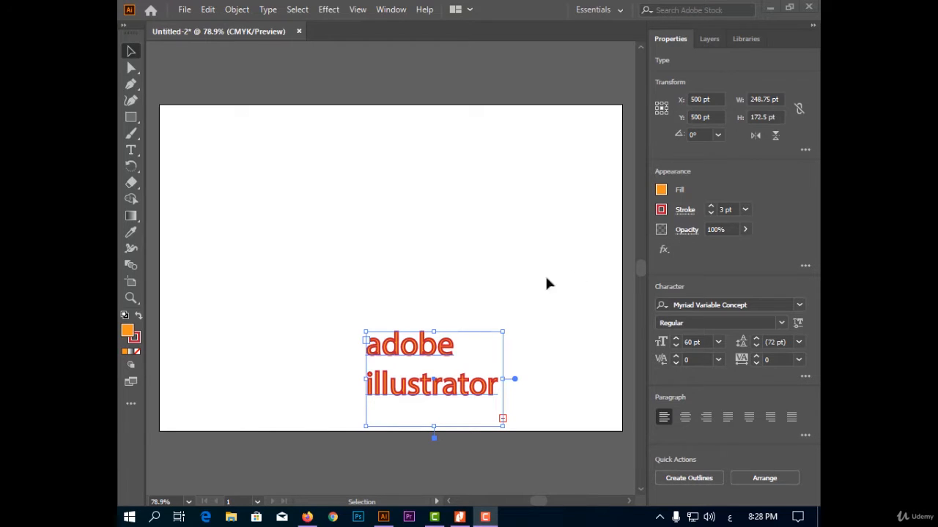
Resize the text frame to 300.75 pt wide and 250.5 pt high
{"action": "double_click", "coordinate": [755, 99]}
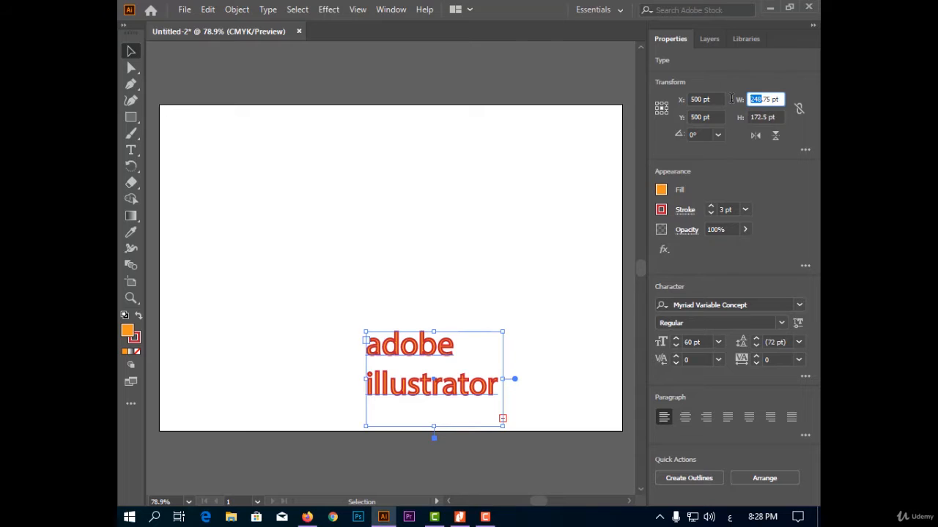
{"action": "type", "text": "300"}
{"action": "key", "text": "Return"}
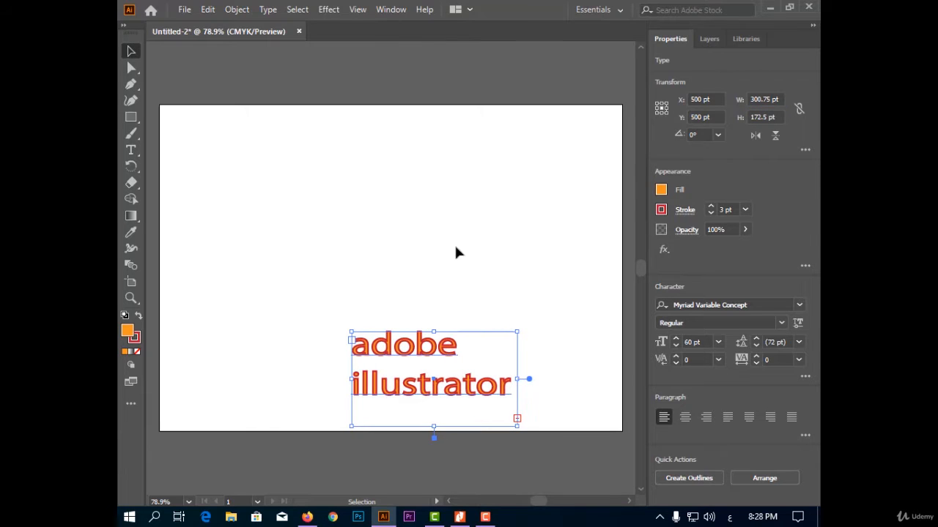
{"action": "double_click", "coordinate": [756, 117]}
{"action": "type", "text": "250"}
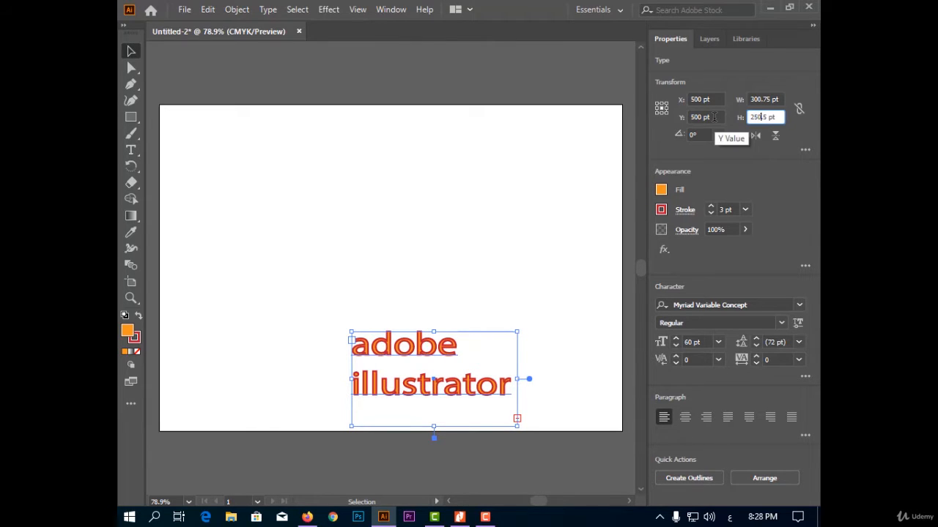
{"action": "key", "text": "Return"}
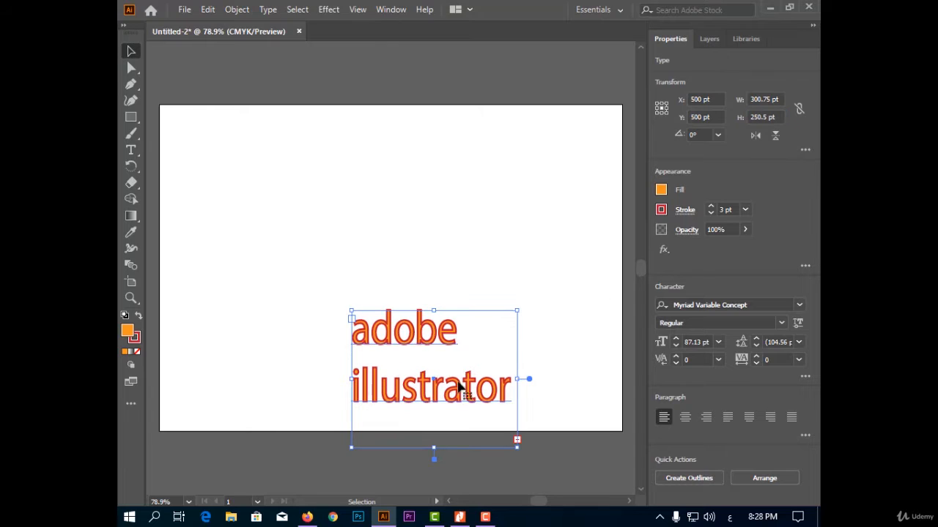
Undo the text frame's height, width and Y position changes
{"action": "key", "text": "ctrl+z"}
{"action": "key", "text": "ctrl+z"}
{"action": "key", "text": "ctrl+z"}
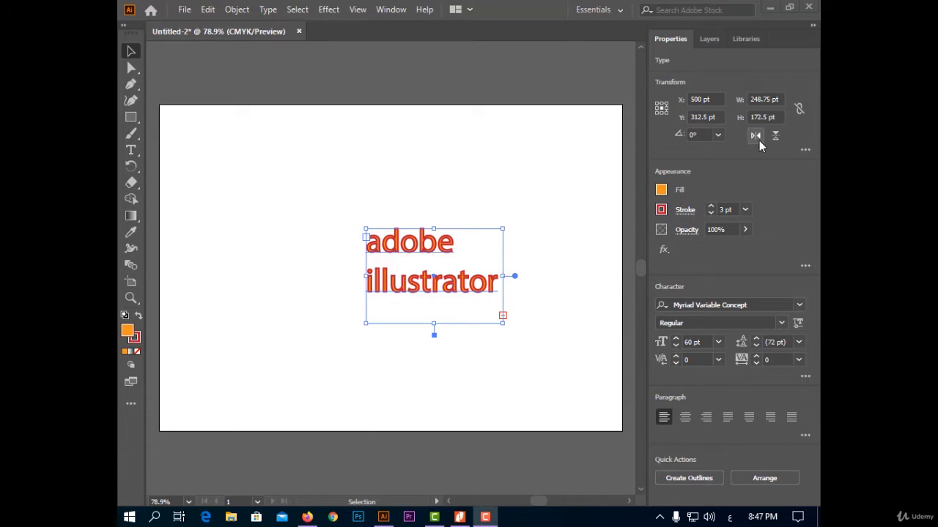
Try rotation angles of 30, 60, 90 and 180 degrees on the text frame and return it to 0 degrees
{"action": "left_click", "coordinate": [717, 135]}
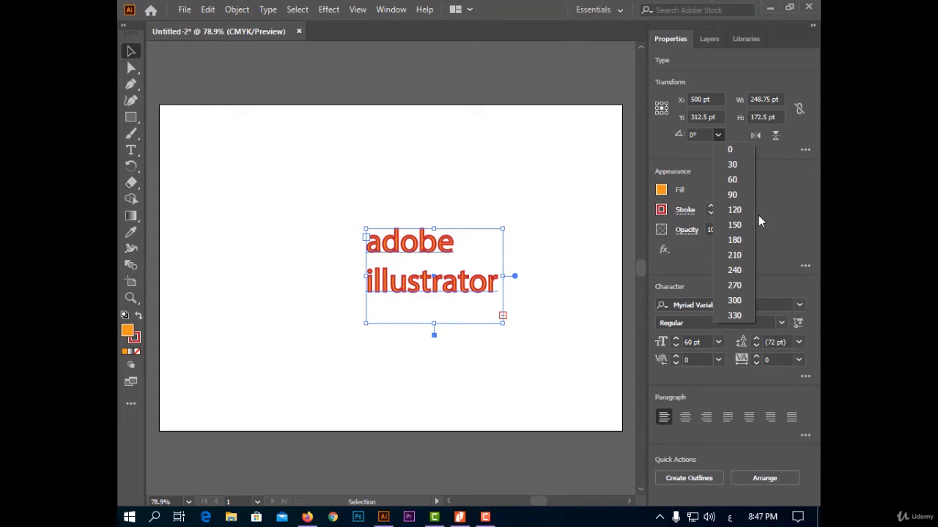
{"action": "left_click", "coordinate": [733, 165]}
{"action": "left_click", "coordinate": [718, 135]}
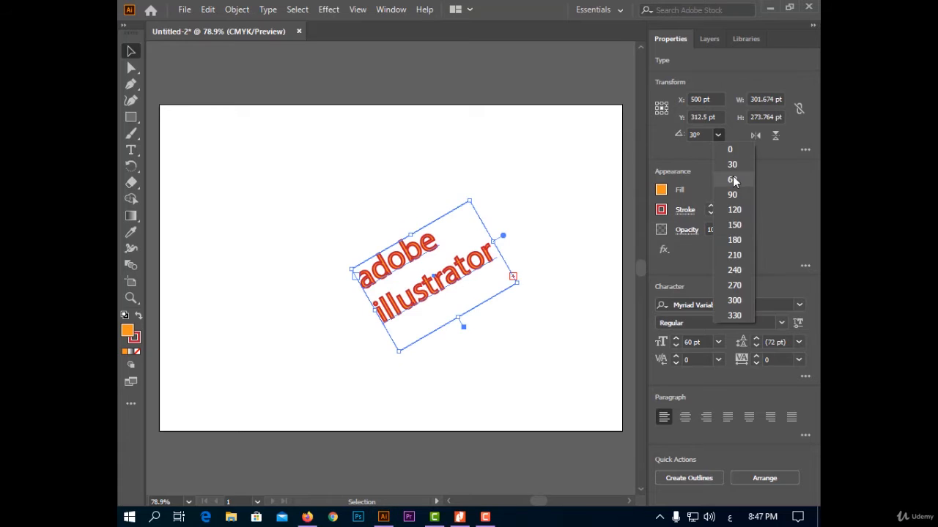
{"action": "left_click", "coordinate": [732, 179]}
{"action": "left_click", "coordinate": [718, 135]}
{"action": "left_click", "coordinate": [743, 195]}
{"action": "left_click", "coordinate": [719, 136]}
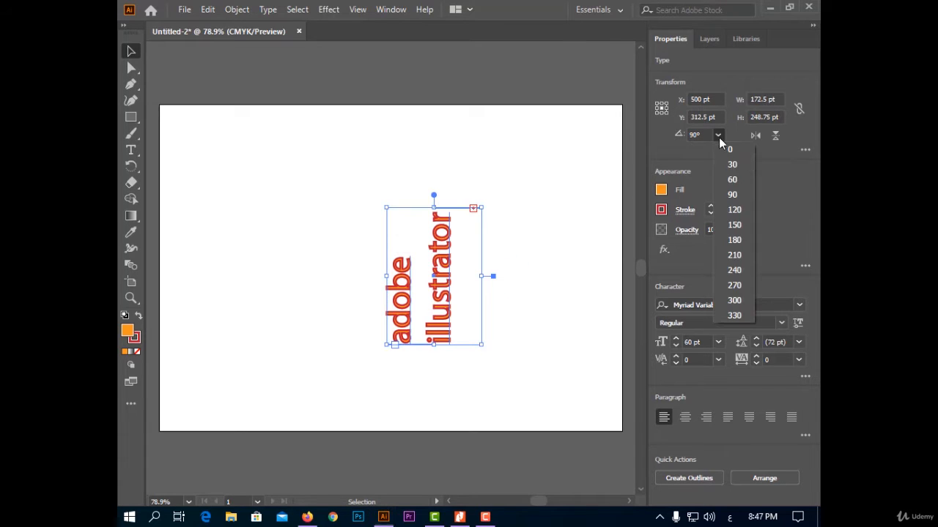
{"action": "left_click", "coordinate": [746, 240]}
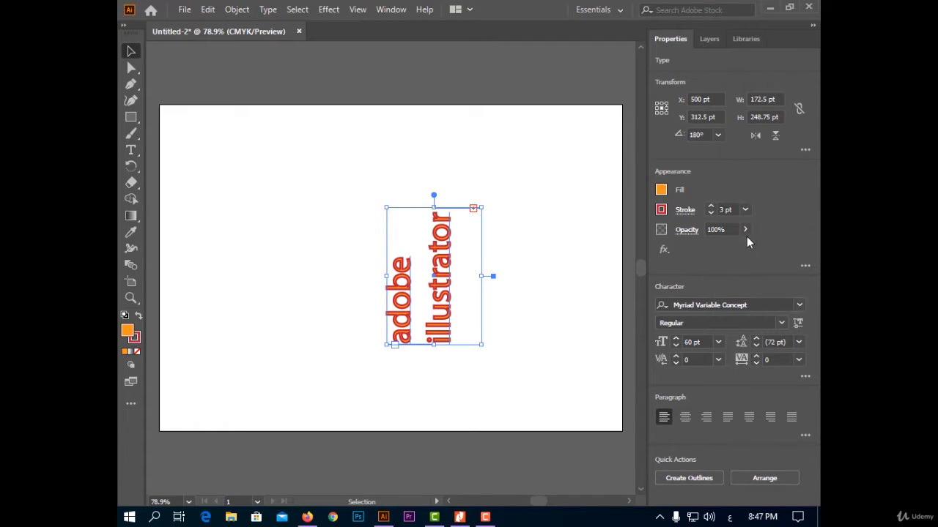
{"action": "left_click", "coordinate": [719, 138]}
{"action": "left_click", "coordinate": [731, 150]}
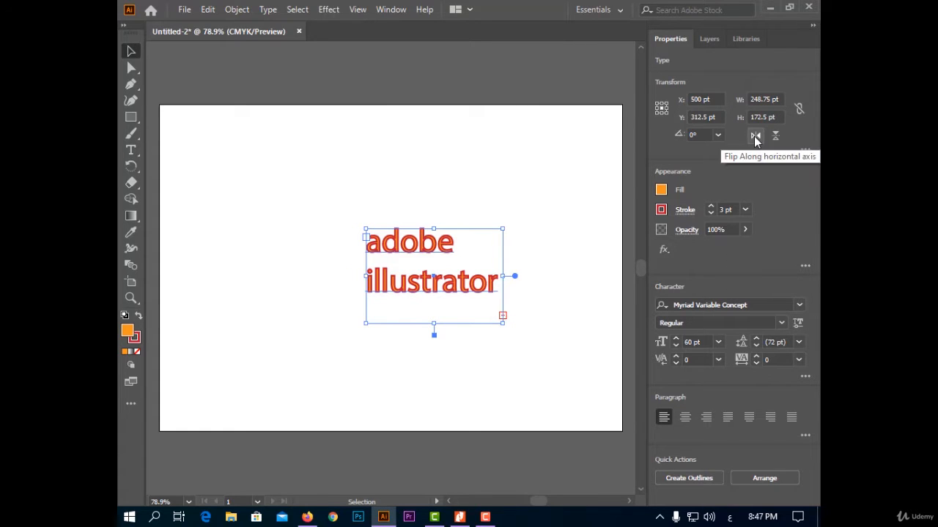
Flip the text frame along the horizontal and vertical axes and flip it back to its original orientation
{"action": "left_click", "coordinate": [755, 137]}
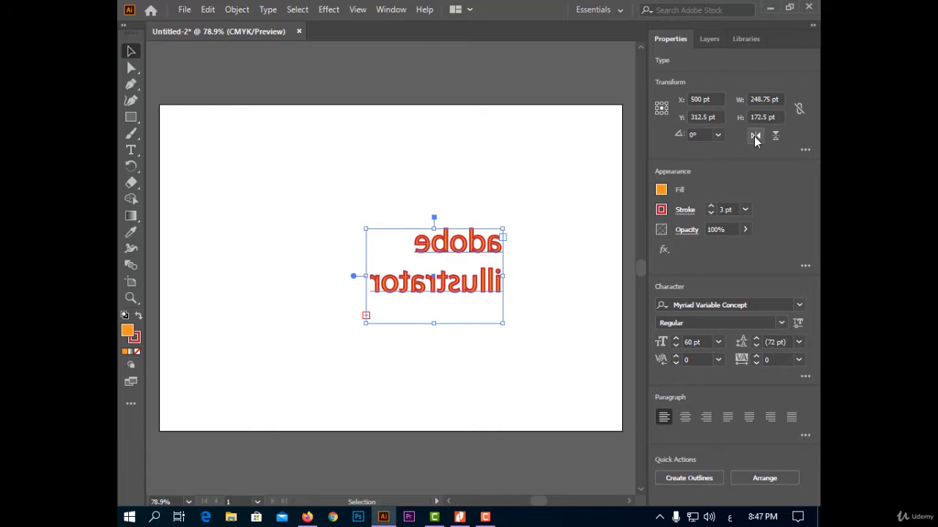
{"action": "left_click", "coordinate": [775, 136]}
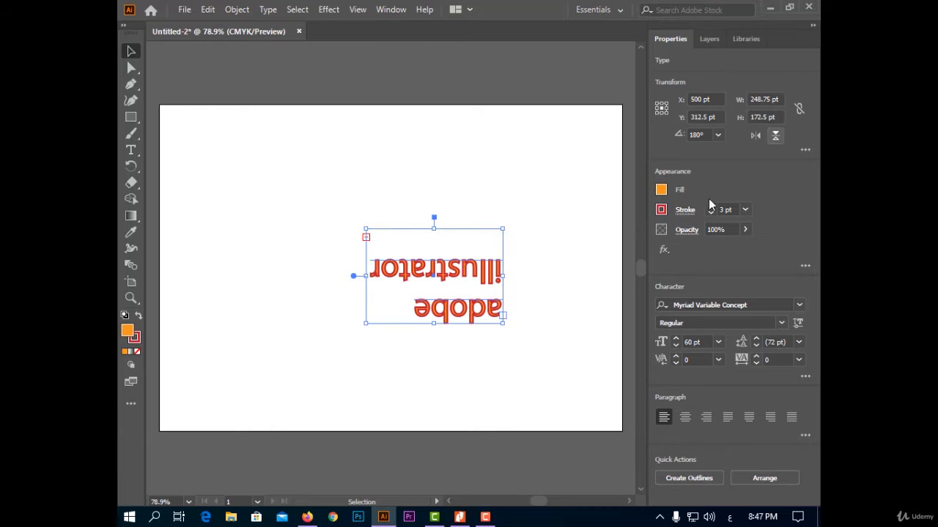
{"action": "left_click", "coordinate": [776, 136]}
{"action": "left_click", "coordinate": [759, 134]}
{"action": "left_click", "coordinate": [759, 134]}
{"action": "left_click", "coordinate": [759, 135]}
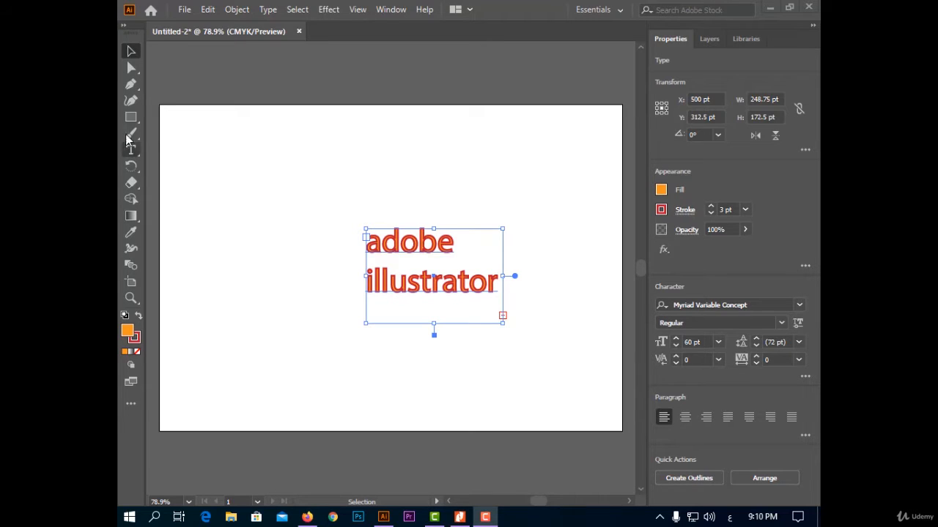
Try pink and dark brown fills on the text and apply the white-to-black gradient swatch as its fill
{"action": "left_click", "coordinate": [661, 193]}
{"action": "left_click", "coordinate": [661, 192]}
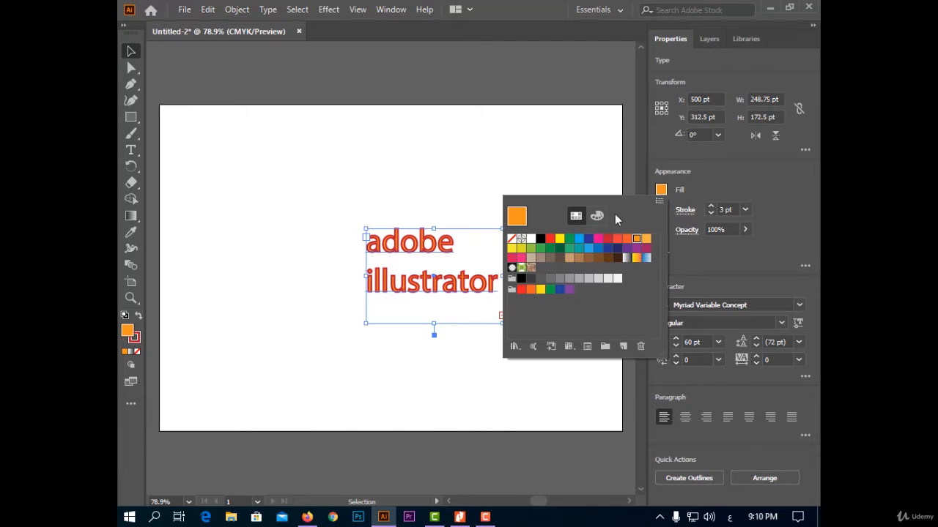
{"action": "left_click", "coordinate": [606, 240]}
{"action": "left_click", "coordinate": [598, 240]}
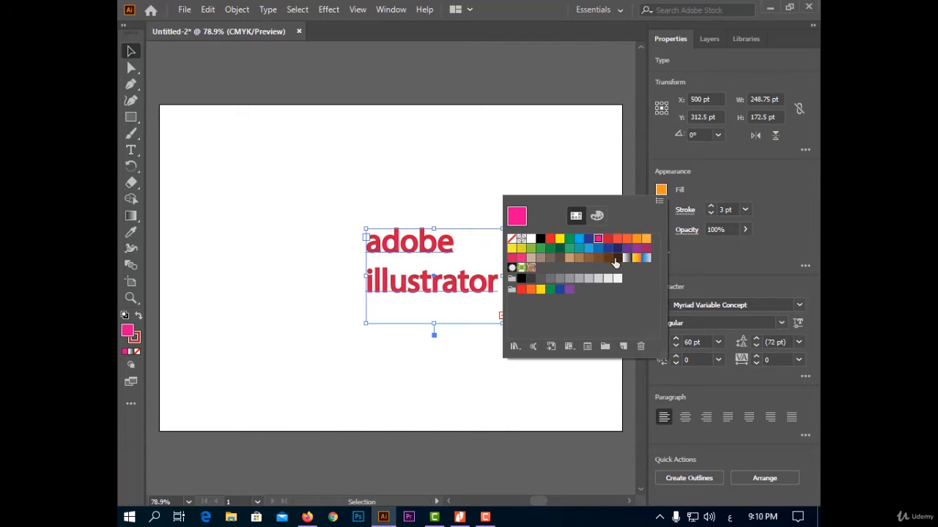
{"action": "left_click", "coordinate": [617, 258]}
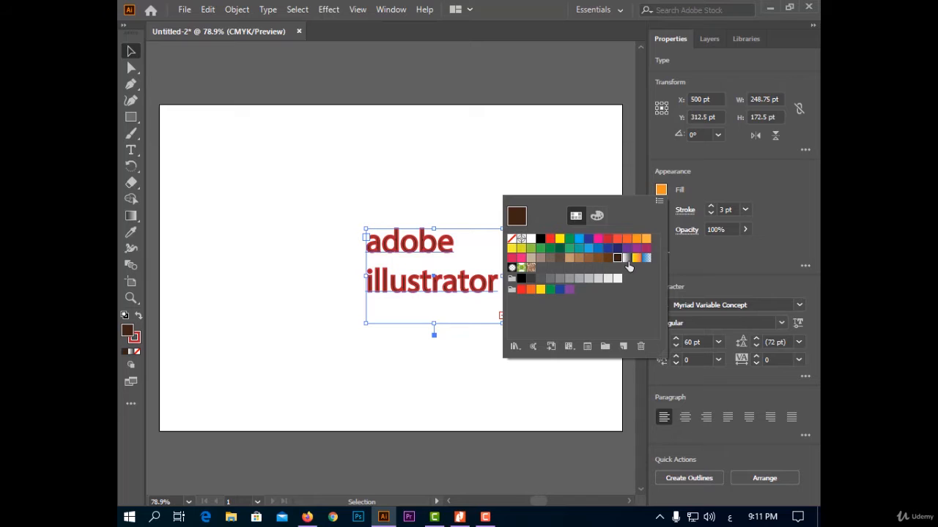
{"action": "left_click", "coordinate": [734, 196]}
Try an orange stroke on the text and set its stroke colour to the light orange swatch
{"action": "left_click", "coordinate": [661, 210]}
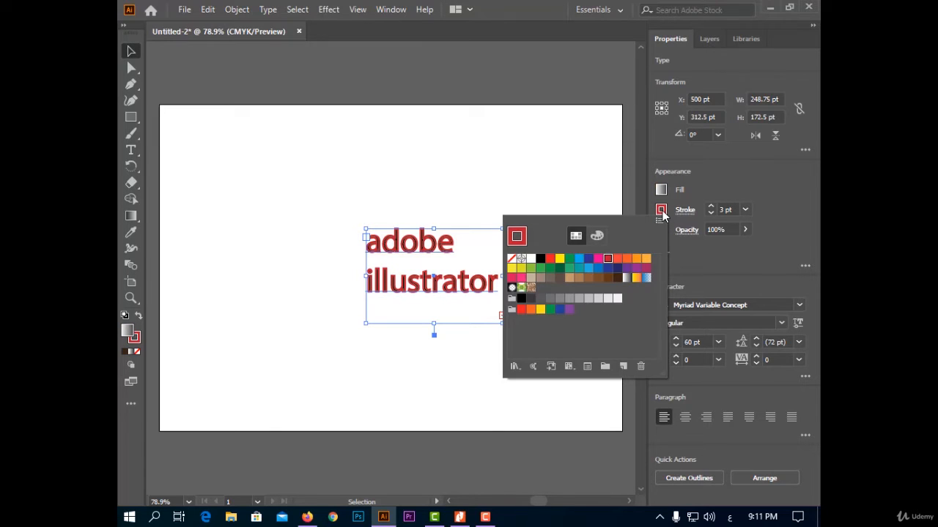
{"action": "left_click", "coordinate": [636, 260]}
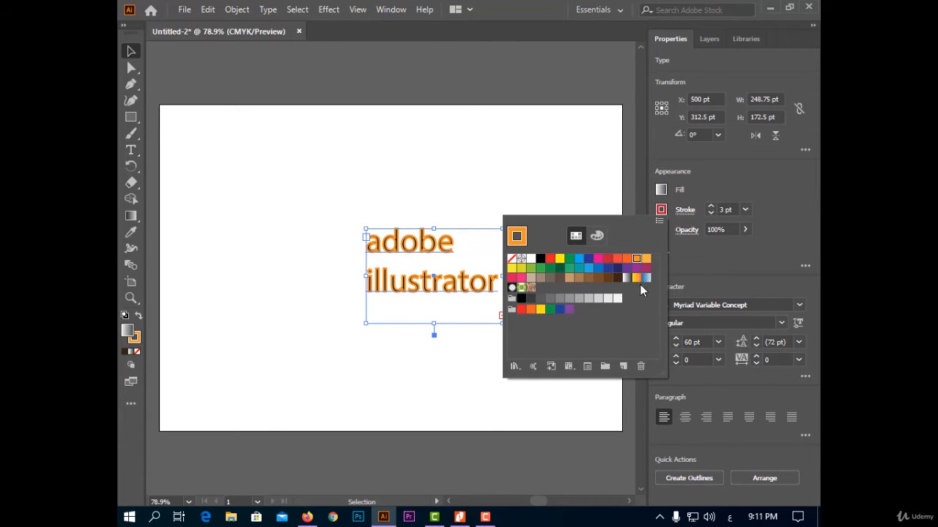
{"action": "left_click", "coordinate": [645, 278]}
{"action": "left_click", "coordinate": [646, 259]}
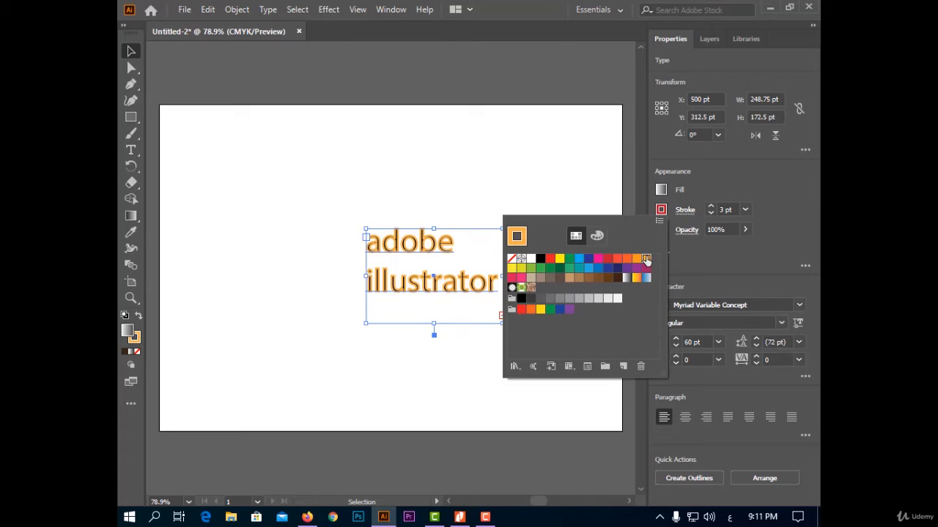
Try a 7 pt stroke weight on the text and set the stroke to 2 pt
{"action": "left_click", "coordinate": [745, 210]}
{"action": "left_click", "coordinate": [744, 210]}
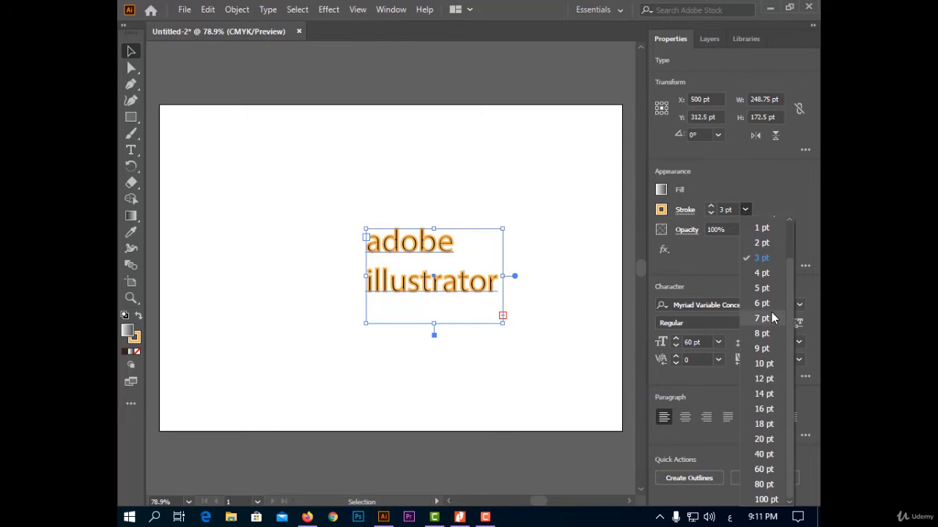
{"action": "left_click", "coordinate": [772, 317]}
{"action": "left_click", "coordinate": [746, 211]}
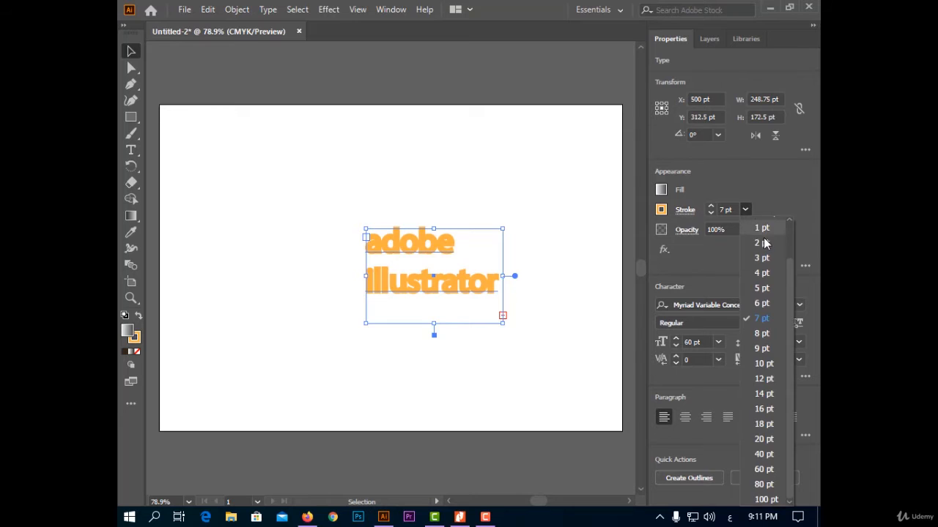
{"action": "left_click", "coordinate": [762, 242]}
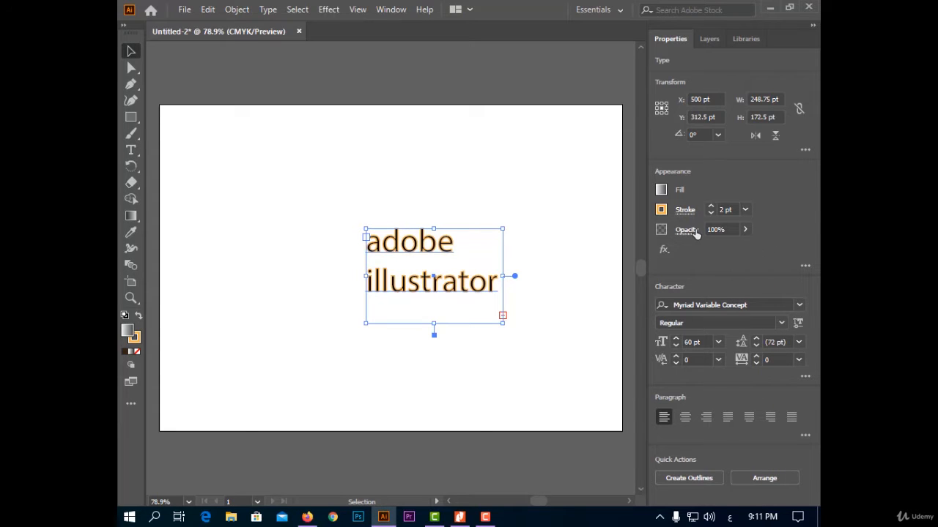
Try a lower opacity for the text and restore it to 100%
{"action": "left_click", "coordinate": [741, 232]}
{"action": "left_click", "coordinate": [722, 246]}
{"action": "left_click_drag", "start_coordinate": [722, 246], "coordinate": [776, 227]}
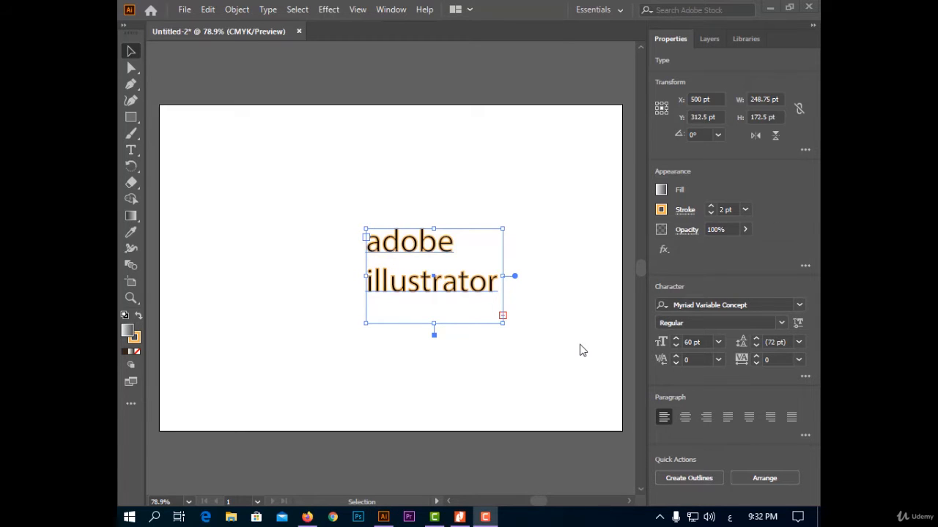
Preview available fonts on the text, including Acumin Variable Concept and Bell MT, and leave the font list without choosing one
{"action": "left_click", "coordinate": [799, 309]}
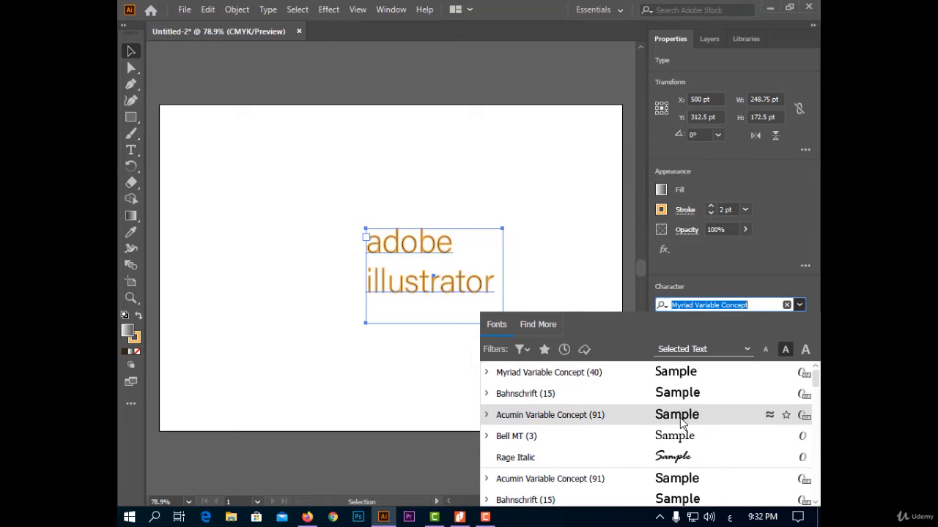
{"action": "scroll", "coordinate": [681, 423], "scroll_direction": "down", "scroll_amount": 8}
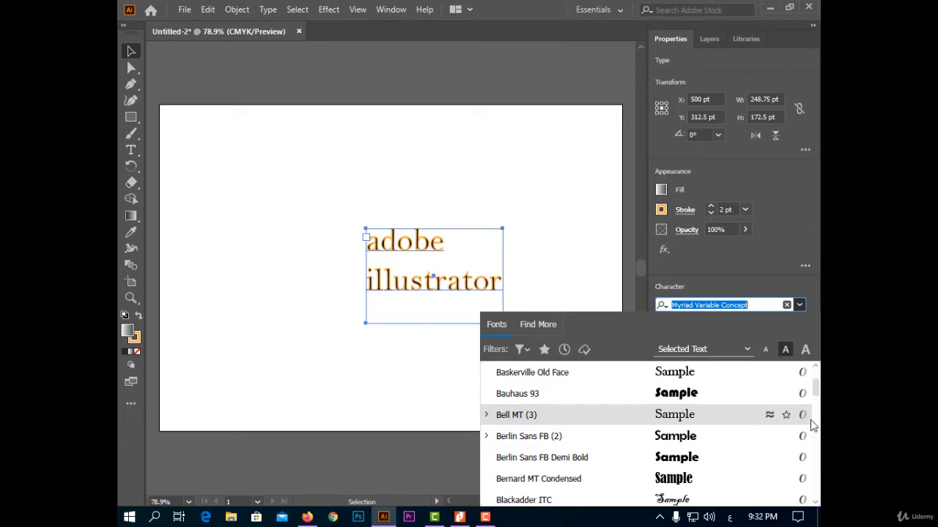
{"action": "left_click", "coordinate": [812, 301]}
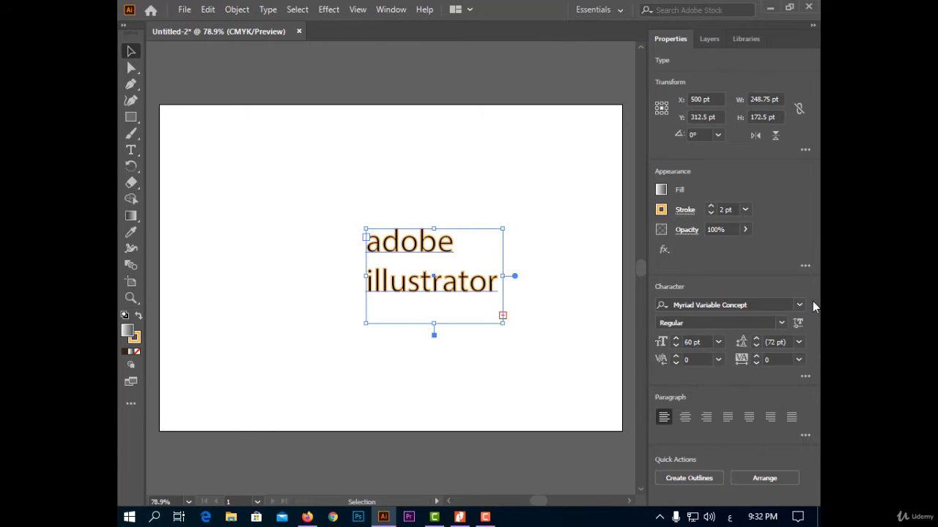
Preview font styles on the text, including Italic, and try a larger font size before restoring it to 60 pt
{"action": "left_click", "coordinate": [780, 324]}
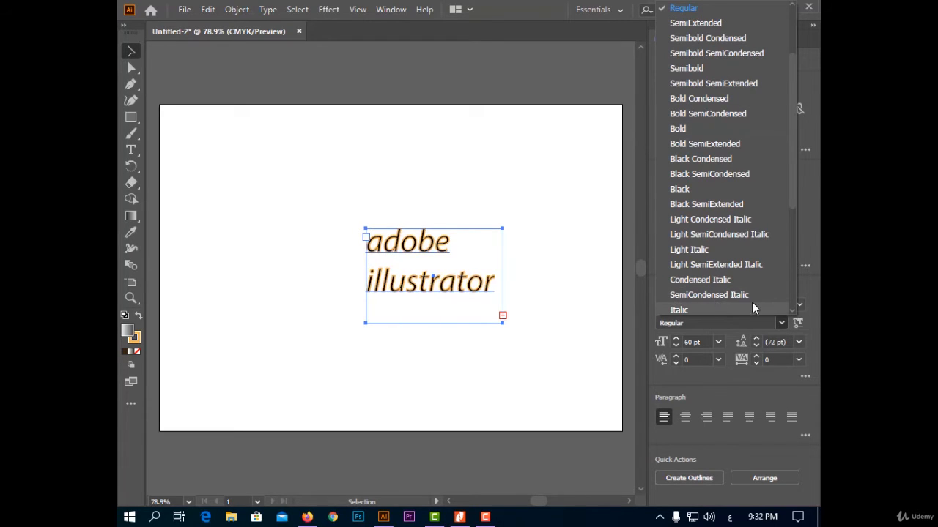
{"action": "left_click", "coordinate": [819, 302]}
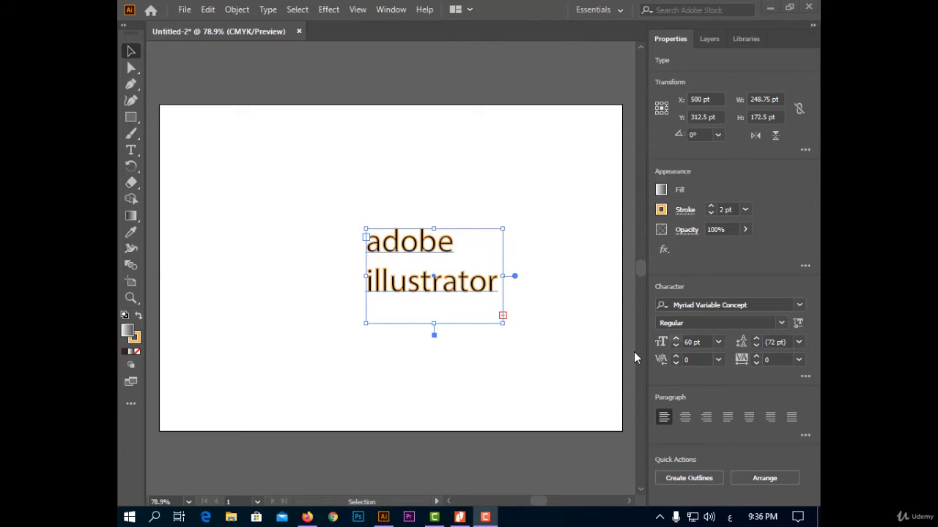
{"action": "left_click", "coordinate": [675, 339]}
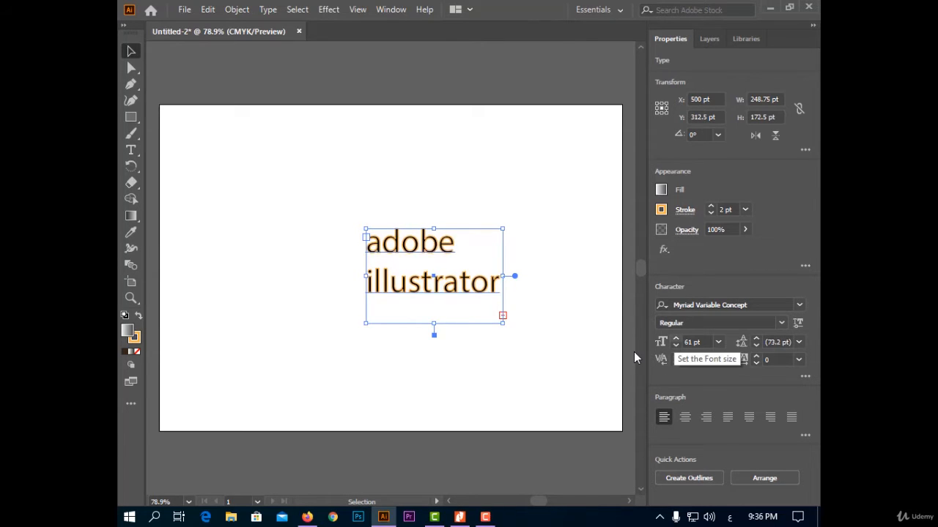
{"action": "left_click", "coordinate": [676, 338]}
{"action": "left_click", "coordinate": [676, 338]}
{"action": "left_click", "coordinate": [675, 338]}
{"action": "left_click", "coordinate": [679, 345]}
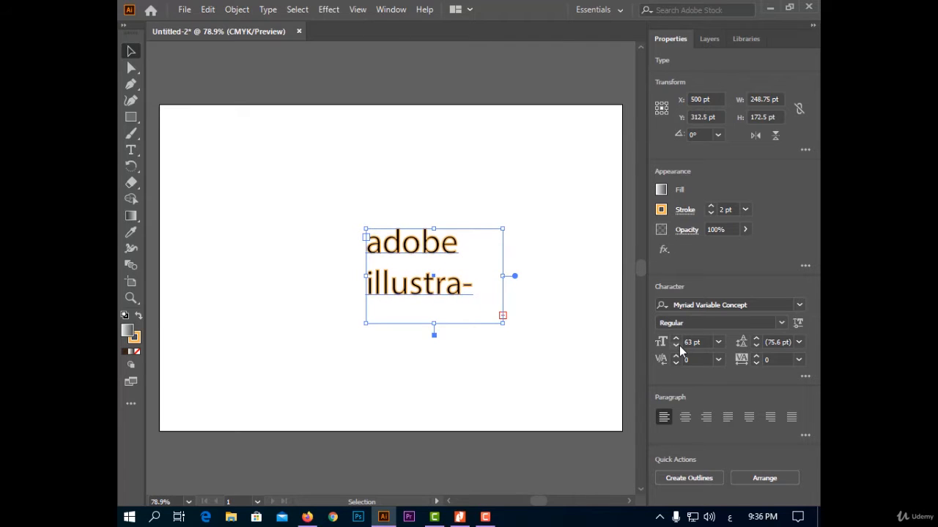
{"action": "left_click", "coordinate": [679, 345]}
{"action": "left_click", "coordinate": [679, 345]}
{"action": "left_click", "coordinate": [679, 345]}
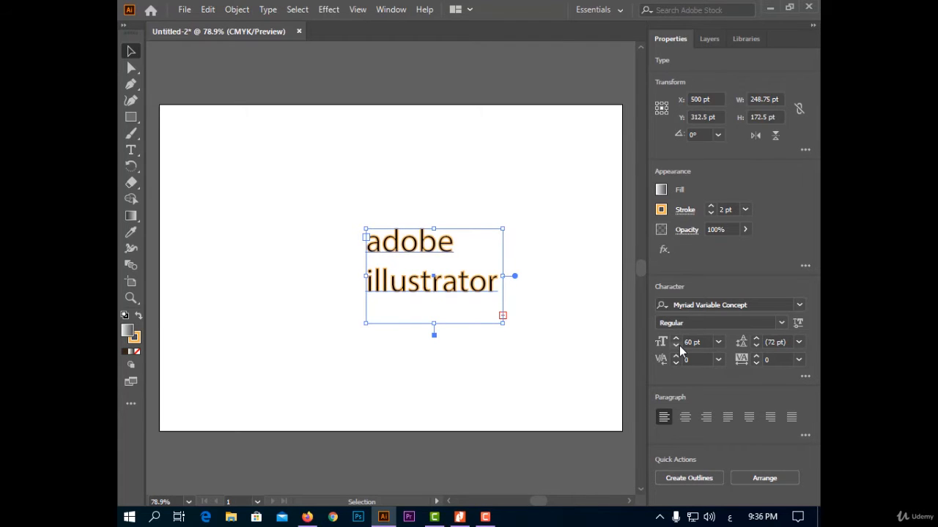
Increase the text's leading to 81 pt and preview the preset leading values without choosing one
{"action": "left_click", "coordinate": [757, 339]}
{"action": "left_click", "coordinate": [758, 339]}
{"action": "left_click", "coordinate": [758, 339]}
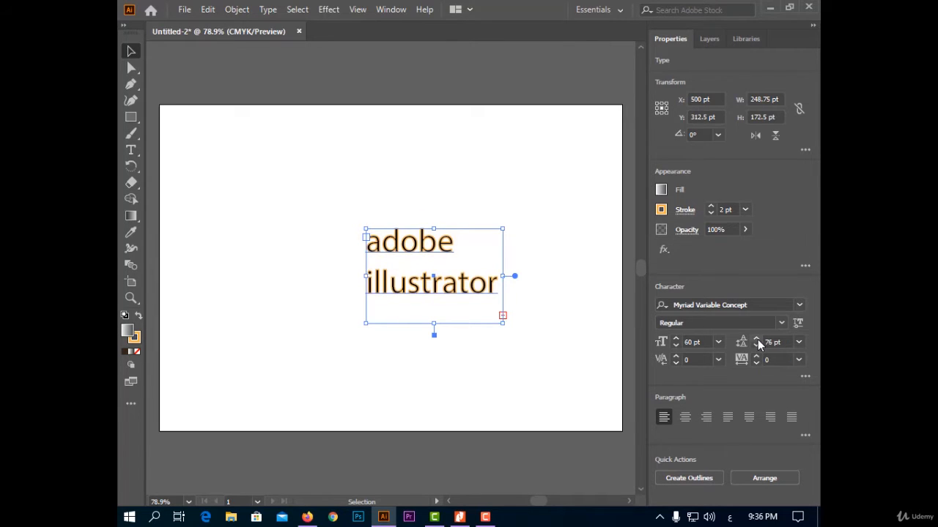
{"action": "left_click", "coordinate": [758, 340]}
{"action": "left_click", "coordinate": [757, 339]}
{"action": "left_click", "coordinate": [757, 340]}
{"action": "left_click", "coordinate": [757, 339]}
{"action": "left_click", "coordinate": [758, 339]}
{"action": "left_click", "coordinate": [757, 340]}
{"action": "left_click", "coordinate": [799, 342]}
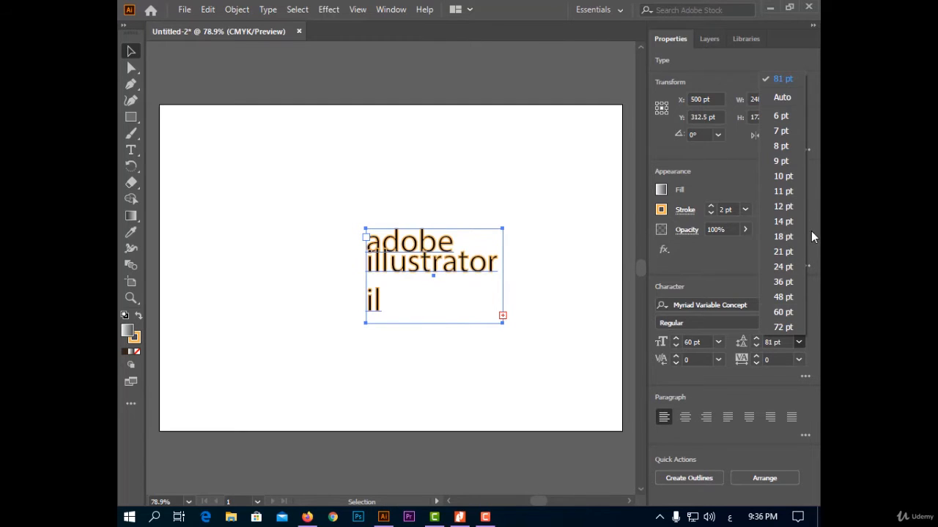
{"action": "left_click", "coordinate": [745, 427]}
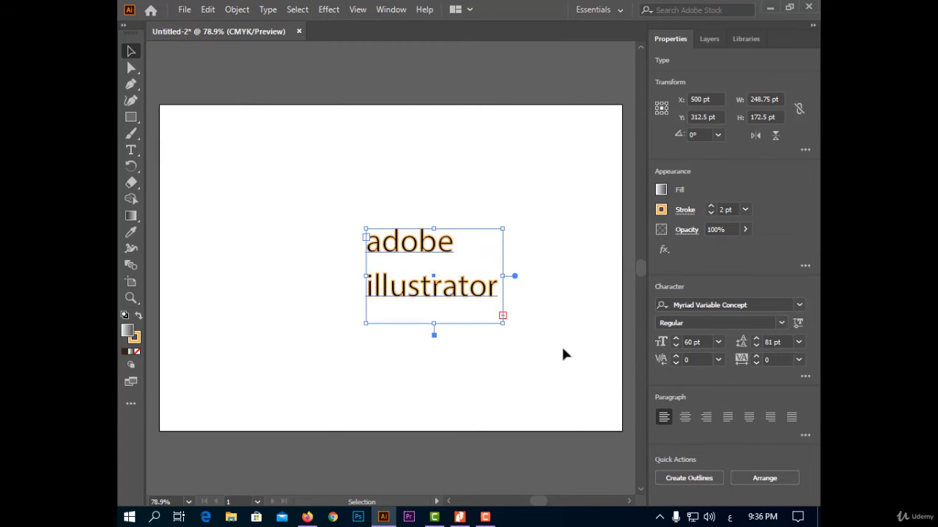
Try kerning values of 200 and 100 between the "a" and "t" of "illustrator" and restore the kerning to 0
{"action": "left_click", "coordinate": [131, 149]}
{"action": "left_click_drag", "start_coordinate": [465, 290], "coordinate": [442, 288]}
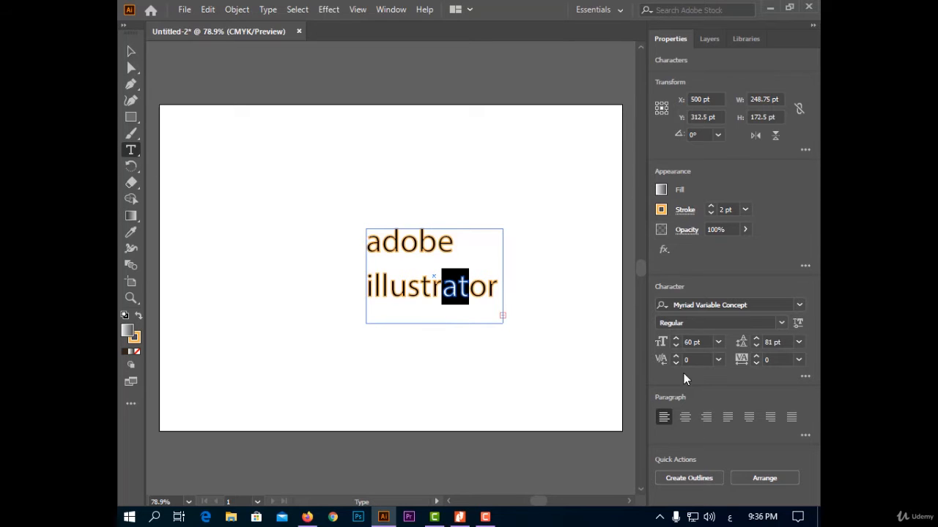
{"action": "left_click", "coordinate": [718, 362]}
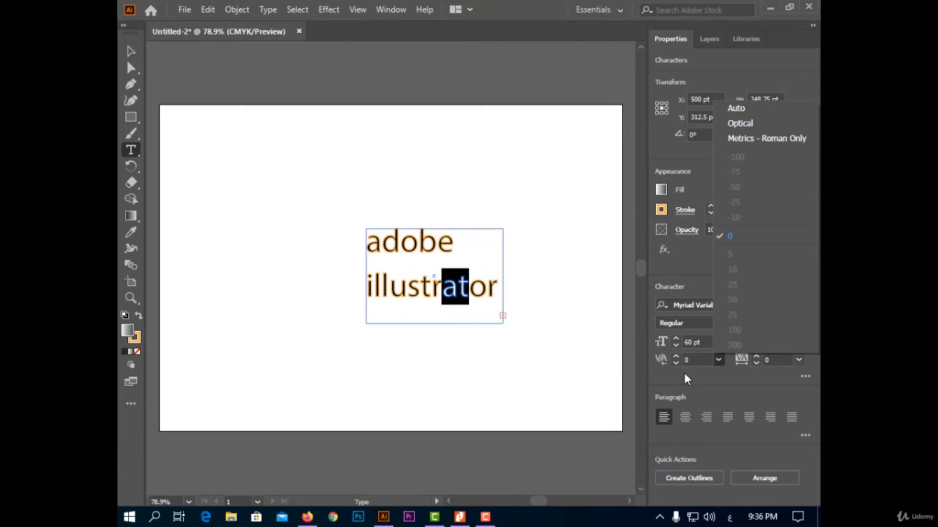
{"action": "left_click", "coordinate": [446, 296]}
{"action": "left_click", "coordinate": [457, 295]}
{"action": "left_click", "coordinate": [717, 362]}
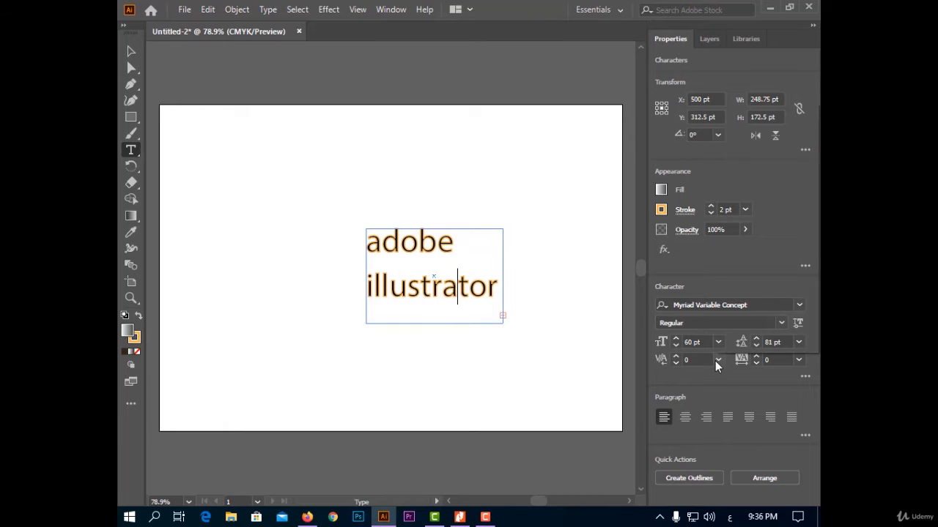
{"action": "left_click", "coordinate": [735, 345]}
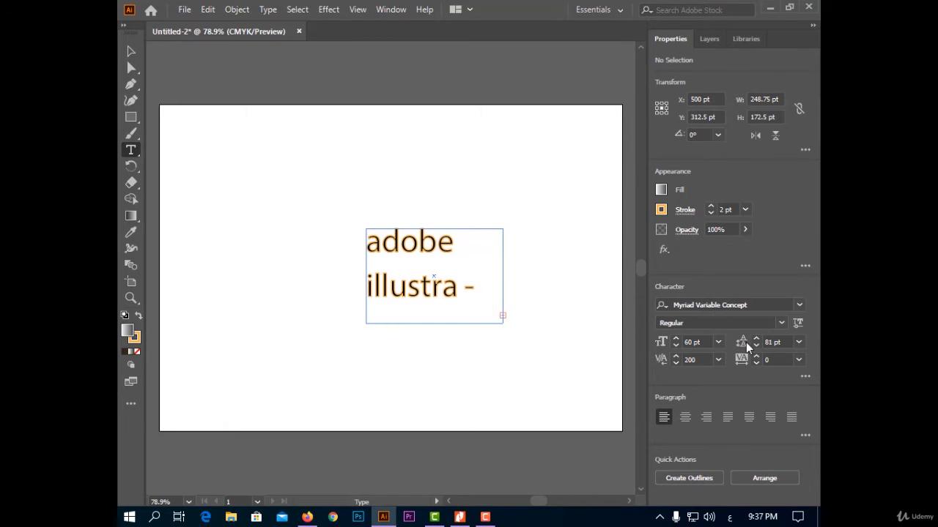
{"action": "left_click", "coordinate": [717, 358]}
{"action": "left_click", "coordinate": [734, 329]}
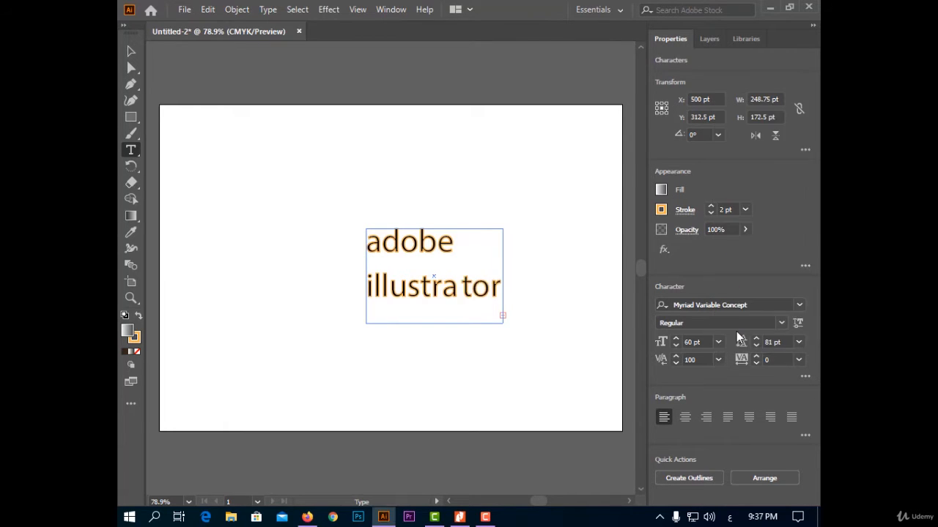
{"action": "left_click", "coordinate": [717, 359]}
{"action": "left_click", "coordinate": [764, 236]}
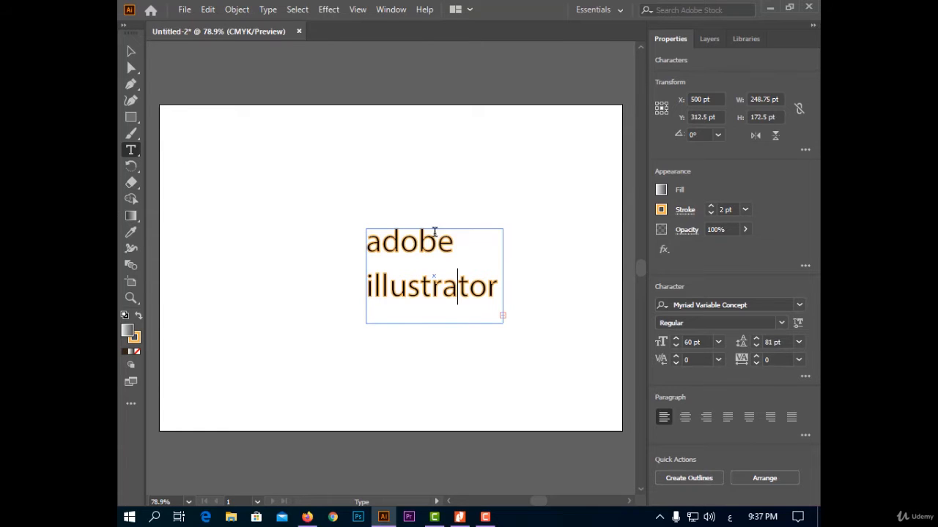
Preview tracking values such as -50 on the word "illustrator", set the tracking back to 0 and finish text editing
{"action": "double_click", "coordinate": [465, 292]}
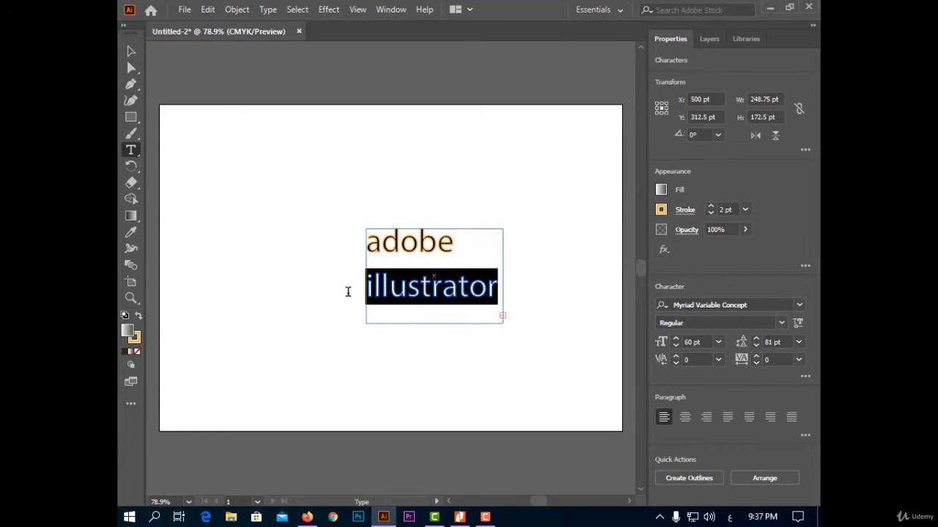
{"action": "left_click", "coordinate": [798, 360]}
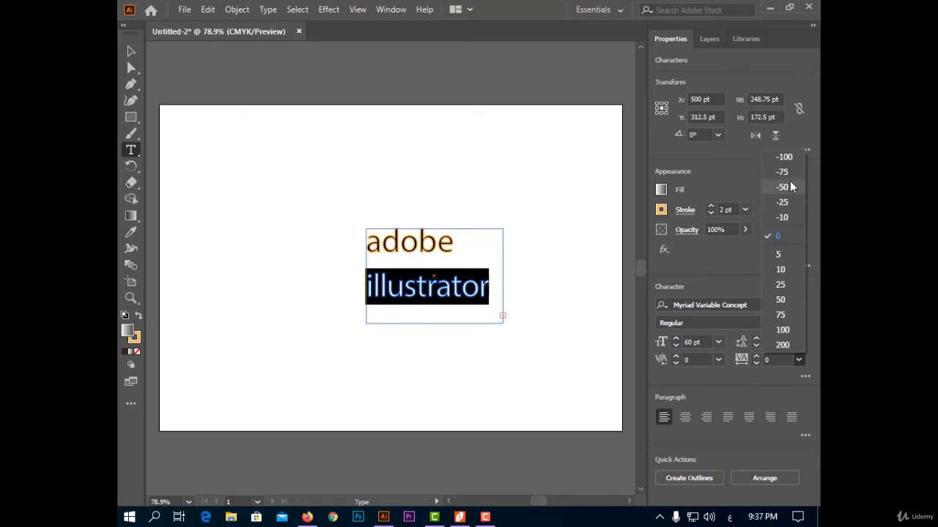
{"action": "left_click", "coordinate": [793, 240]}
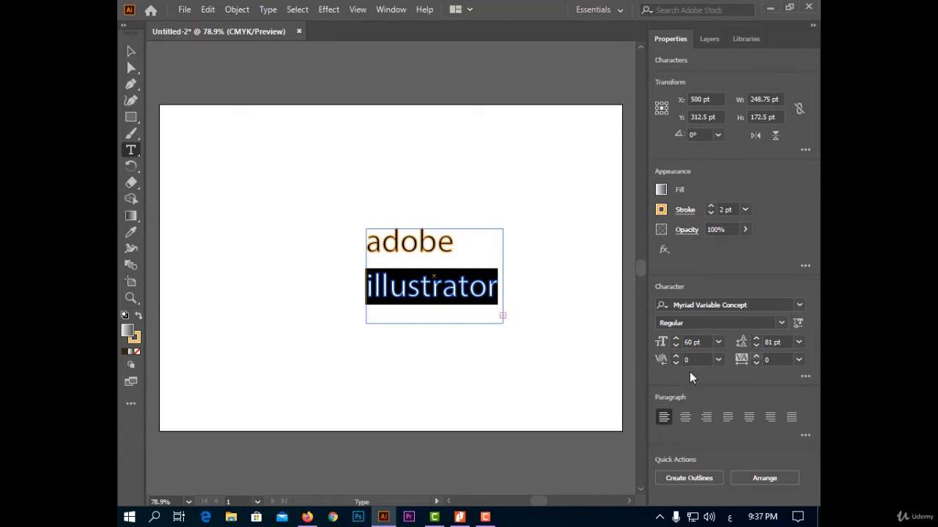
{"action": "key", "text": "Escape"}
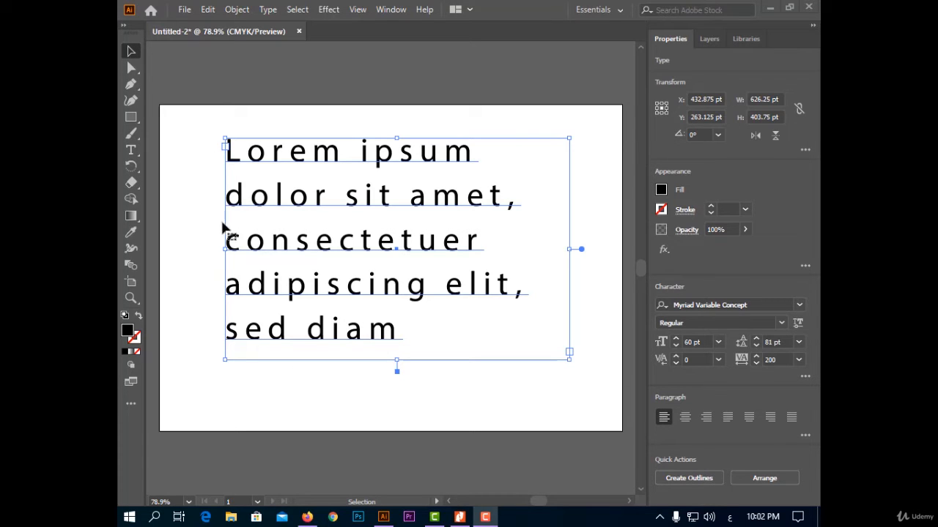
Try centre, right and the last-line justified alignments on the Lorem ipsum paragraph and set it to justify all lines
{"action": "left_click", "coordinate": [685, 418]}
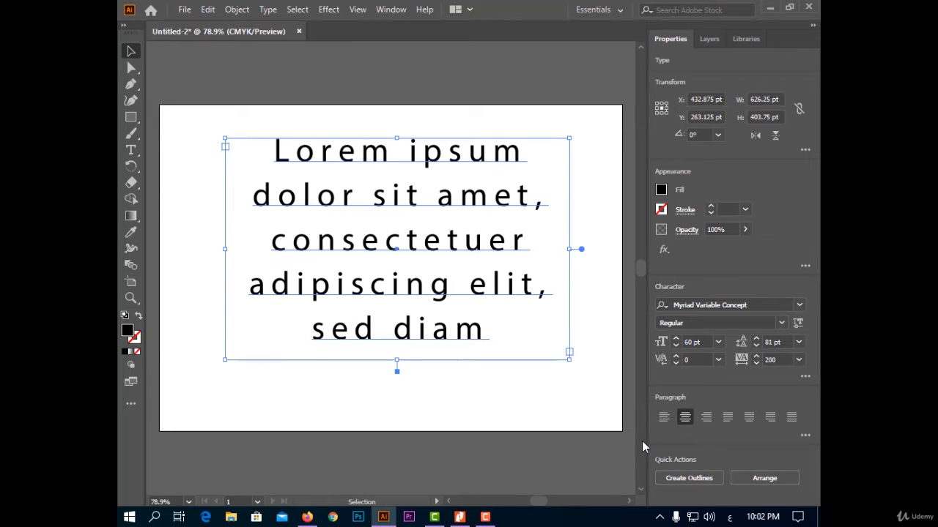
{"action": "left_click", "coordinate": [706, 419]}
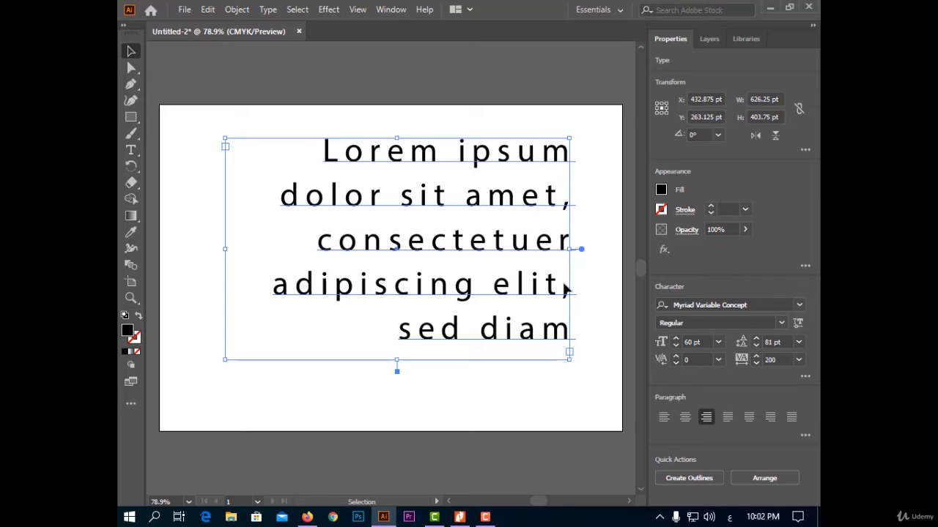
{"action": "left_click", "coordinate": [728, 418]}
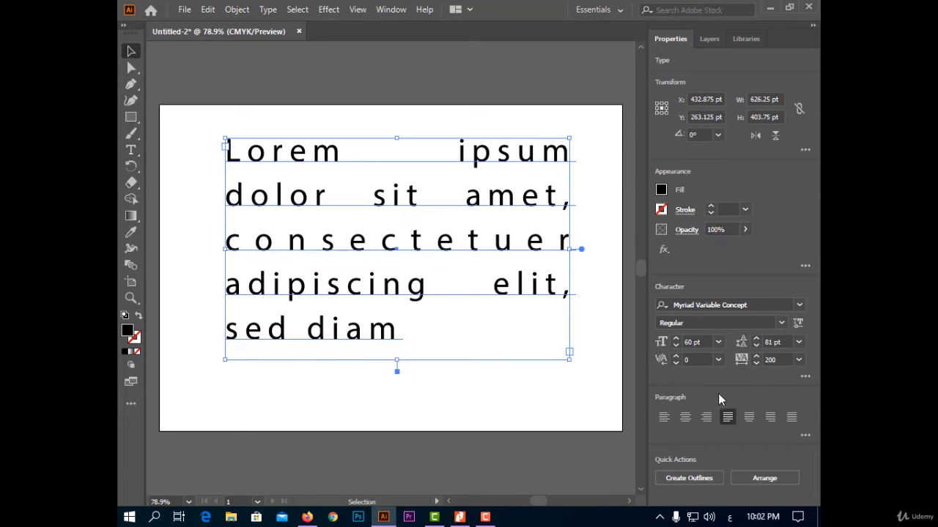
{"action": "left_click", "coordinate": [749, 417]}
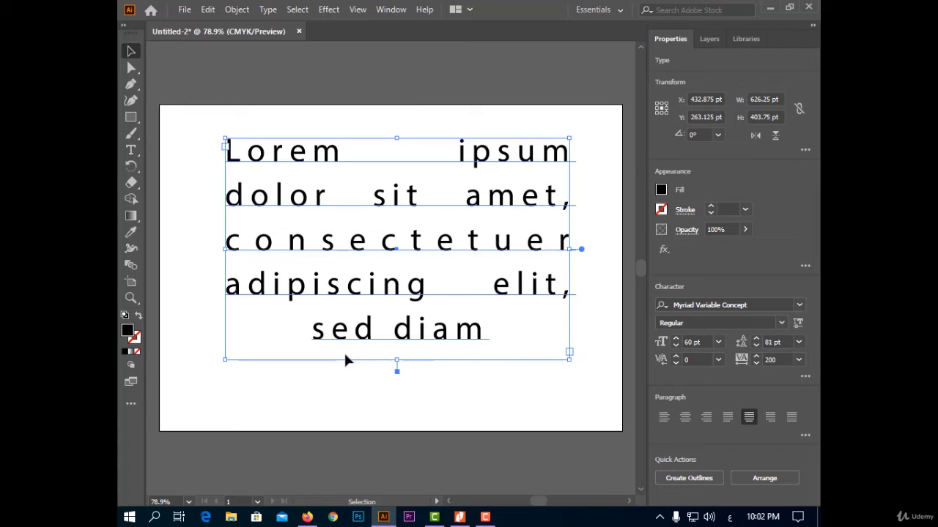
{"action": "left_click", "coordinate": [770, 419]}
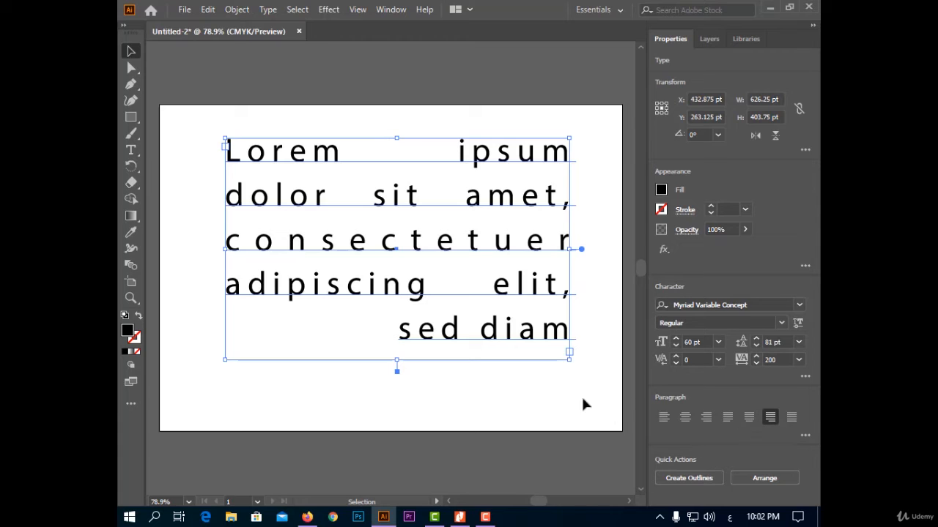
{"action": "left_click", "coordinate": [791, 417]}
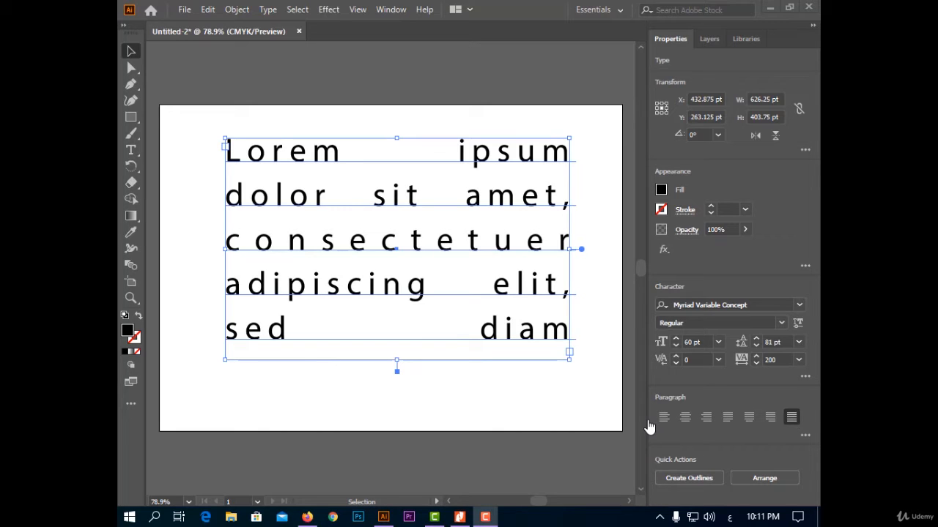
Convert the Lorem ipsum paragraph to outlines, deselect it and switch to the Direct Selection tool
{"action": "left_click", "coordinate": [707, 476]}
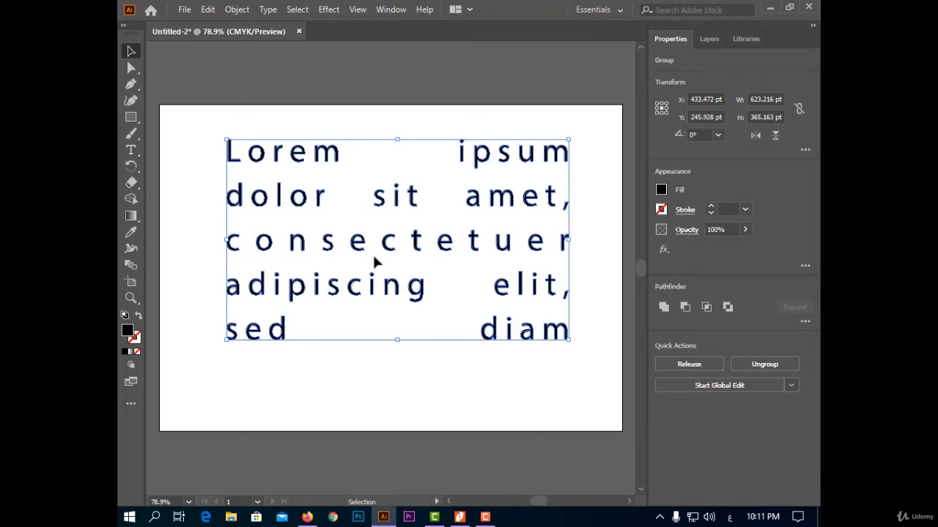
{"action": "left_click", "coordinate": [256, 136]}
{"action": "left_click", "coordinate": [132, 68]}
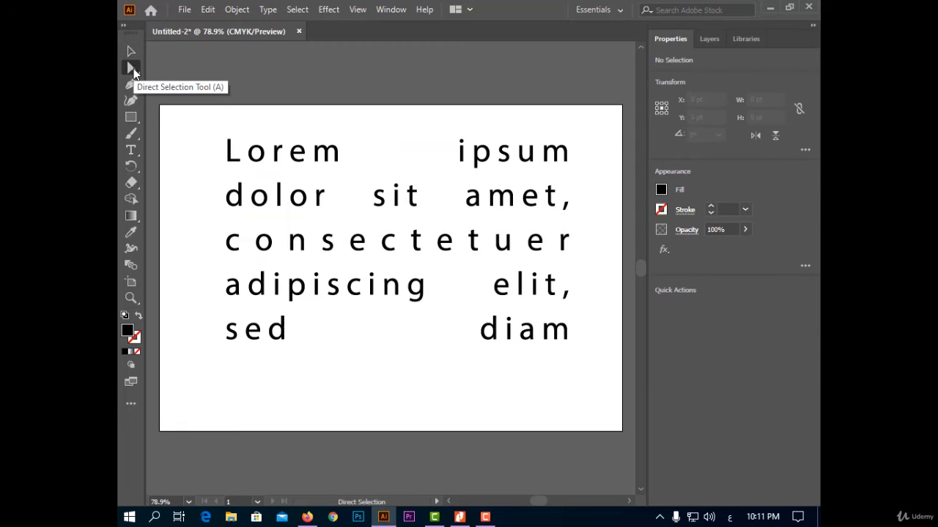
Distort the letter "m" of "Lorem" by pulling an anchor point on its right stem up and to the right
{"action": "left_click", "coordinate": [327, 162]}
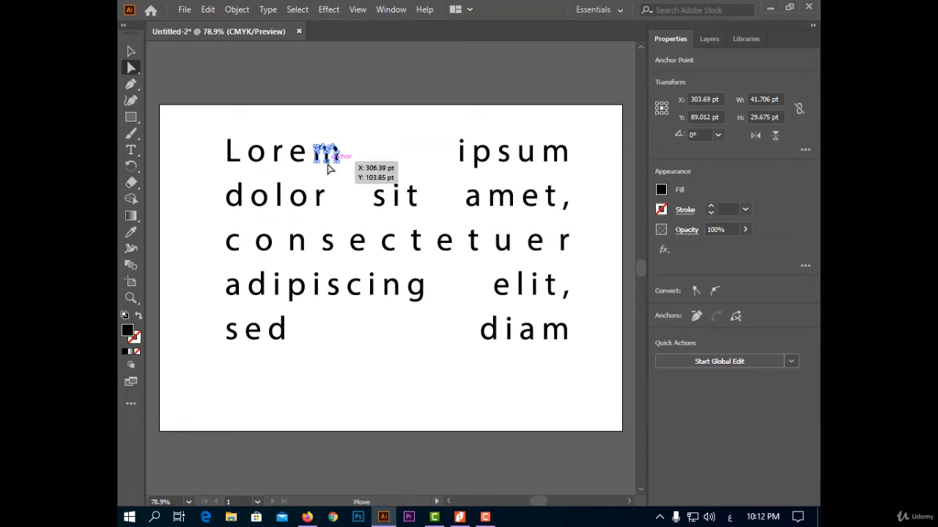
{"action": "mouse_move", "coordinate": [327, 168]}
{"action": "left_mouse_down"}
{"action": "mouse_move", "coordinate": [330, 192]}
{"action": "mouse_move", "coordinate": [317, 167]}
{"action": "mouse_move", "coordinate": [335, 195]}
{"action": "mouse_move", "coordinate": [317, 167]}
{"action": "left_mouse_up"}
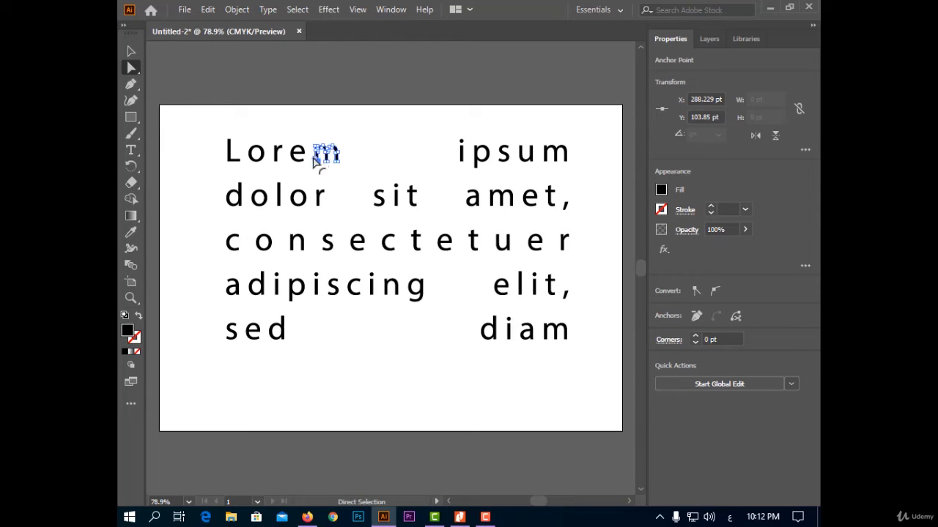
{"action": "left_click", "coordinate": [339, 168]}
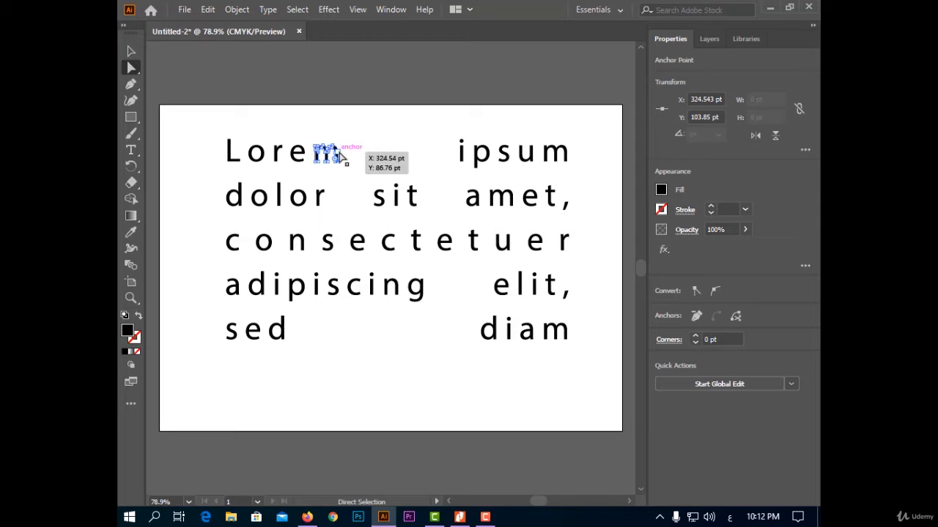
{"action": "left_click_drag", "start_coordinate": [341, 156], "coordinate": [394, 131]}
{"action": "left_click", "coordinate": [403, 183]}
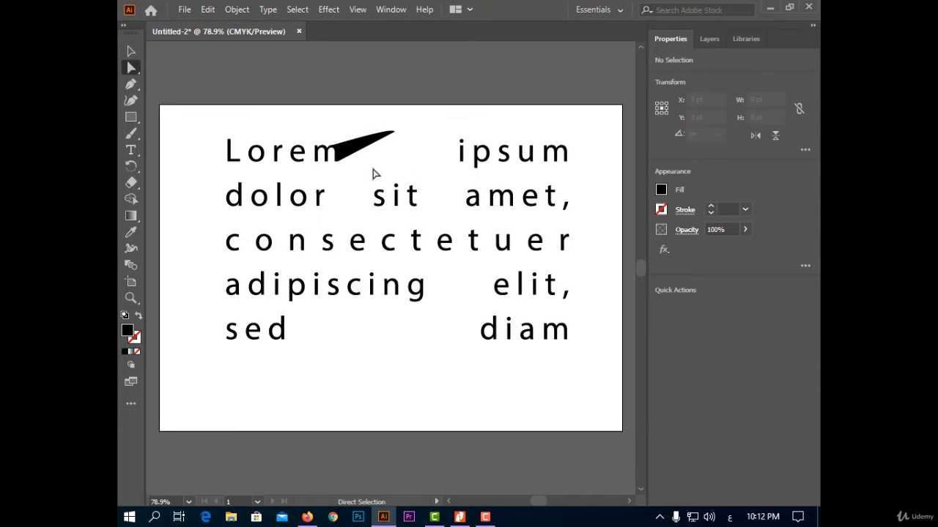
Undo the letter distortion and the outlining, redo the clearing of the red rectangle, and select the live paragraph text
{"action": "key", "text": "ctrl+z"}
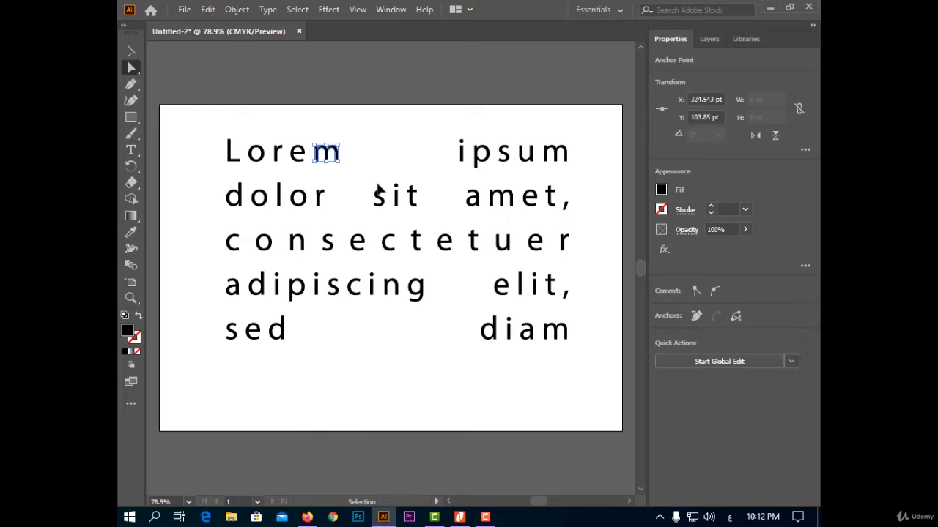
{"action": "key", "text": "ctrl+z"}
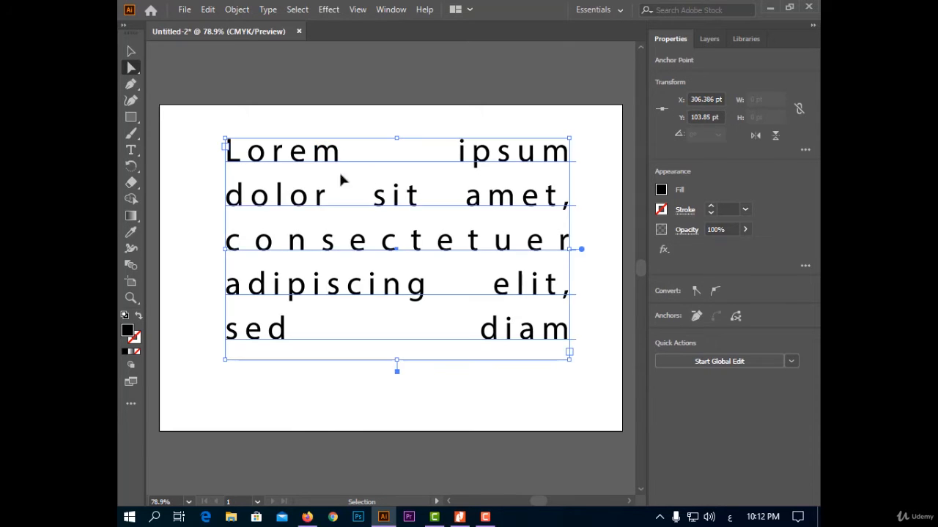
{"action": "key", "text": "ctrl+z"}
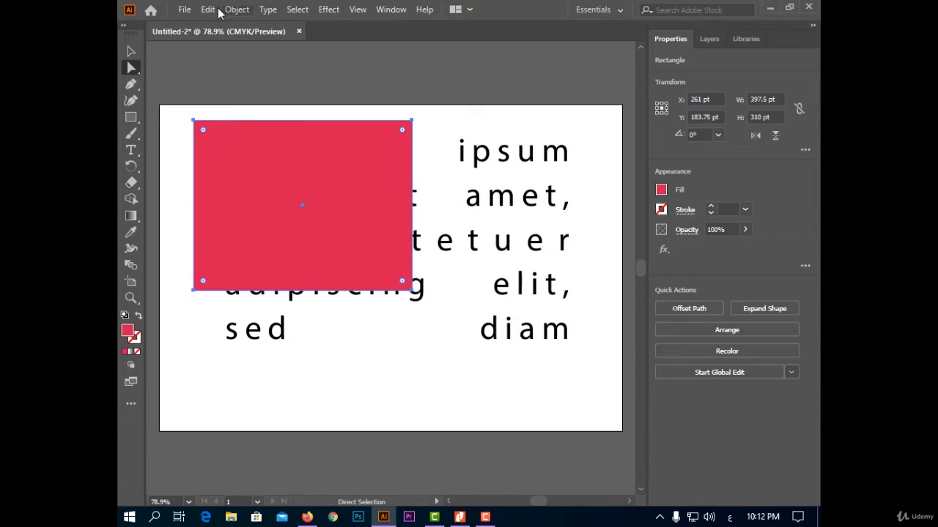
{"action": "left_click", "coordinate": [209, 9]}
{"action": "left_click", "coordinate": [233, 40]}
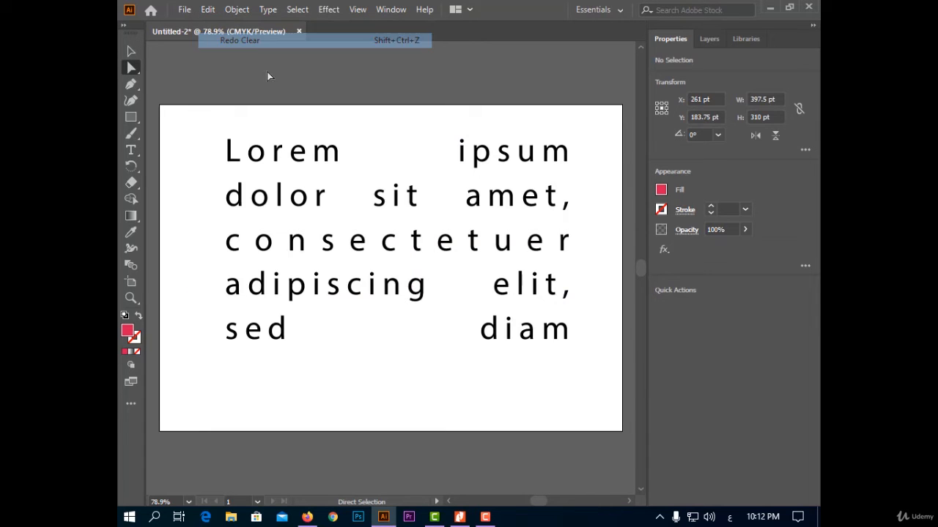
{"action": "left_click", "coordinate": [372, 242]}
{"action": "left_click", "coordinate": [127, 50]}
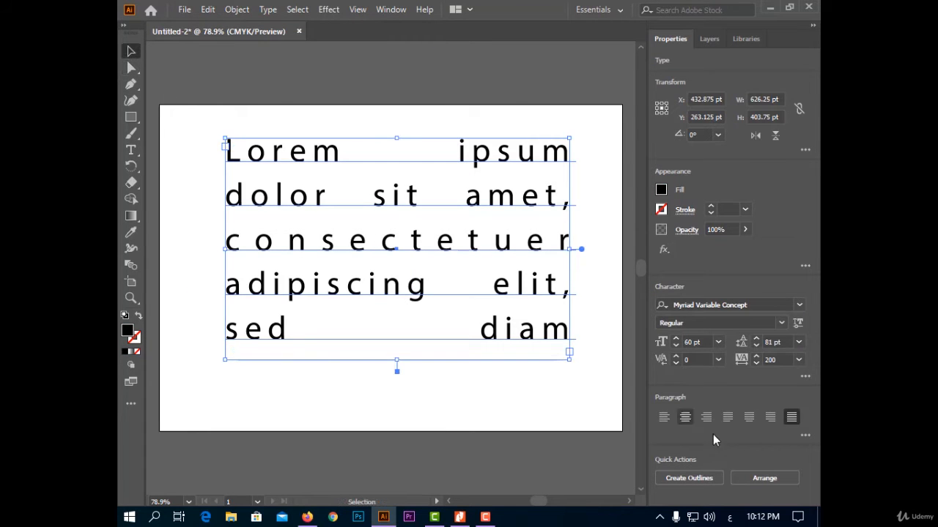
Draw a rectangle about 753 by 433 pt over the Lorem ipsum paragraph and fill it with pinkish red
{"action": "left_click", "coordinate": [763, 478]}
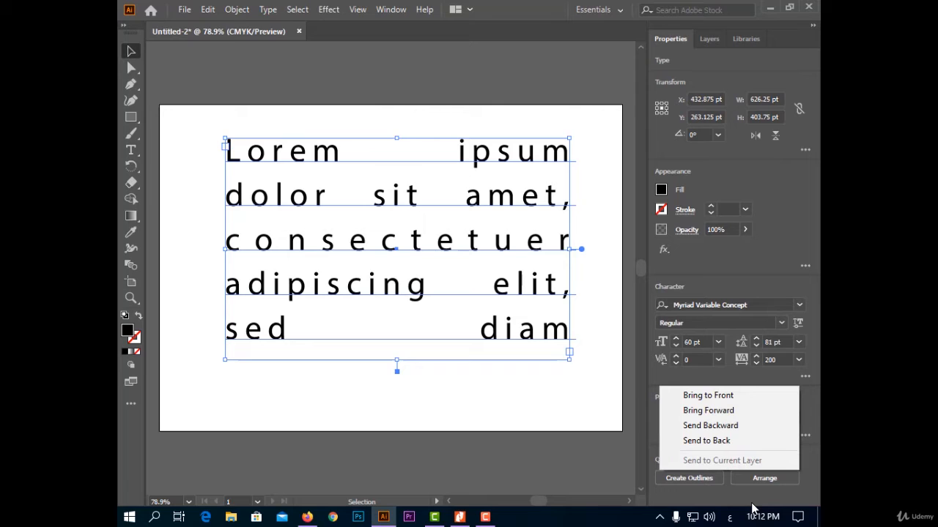
{"action": "left_click", "coordinate": [130, 118]}
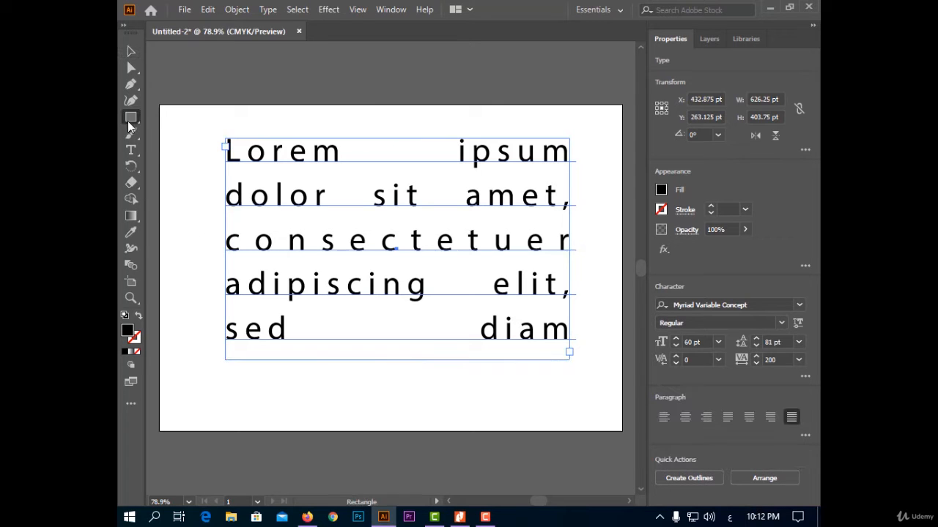
{"action": "left_click_drag", "start_coordinate": [195, 122], "coordinate": [608, 360]}
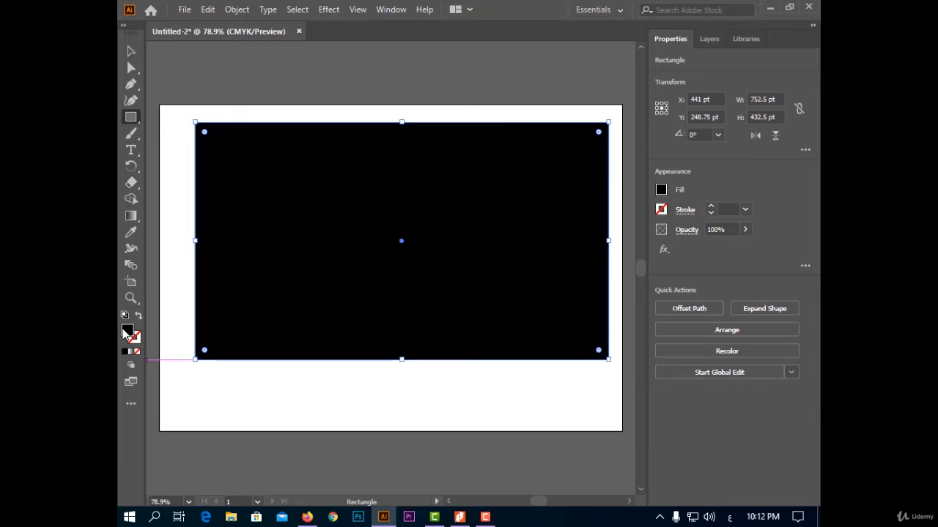
{"action": "double_click", "coordinate": [127, 332]}
{"action": "left_click_drag", "start_coordinate": [402, 258], "coordinate": [431, 197]}
{"action": "left_click", "coordinate": [610, 174]}
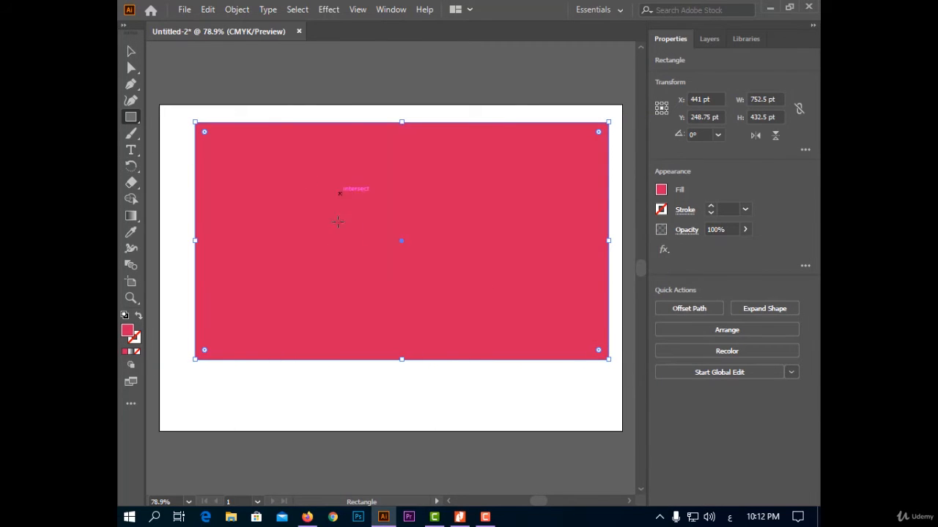
Undo the stray shape and move the red rectangle down, uncovering only the paragraph's first line
{"action": "left_click_drag", "start_coordinate": [340, 194], "coordinate": [327, 263]}
{"action": "key", "text": "ctrl+z"}
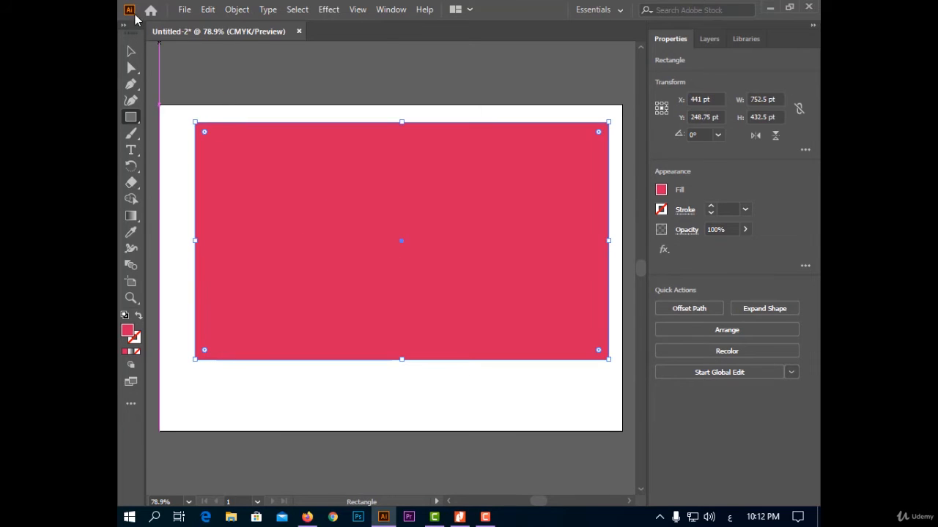
{"action": "key", "text": "v"}
{"action": "left_click_drag", "start_coordinate": [293, 195], "coordinate": [285, 245]}
Bring the Lorem ipsum paragraph to the front of the red rectangle and also apply Bring Forward to it
{"action": "left_click", "coordinate": [303, 155]}
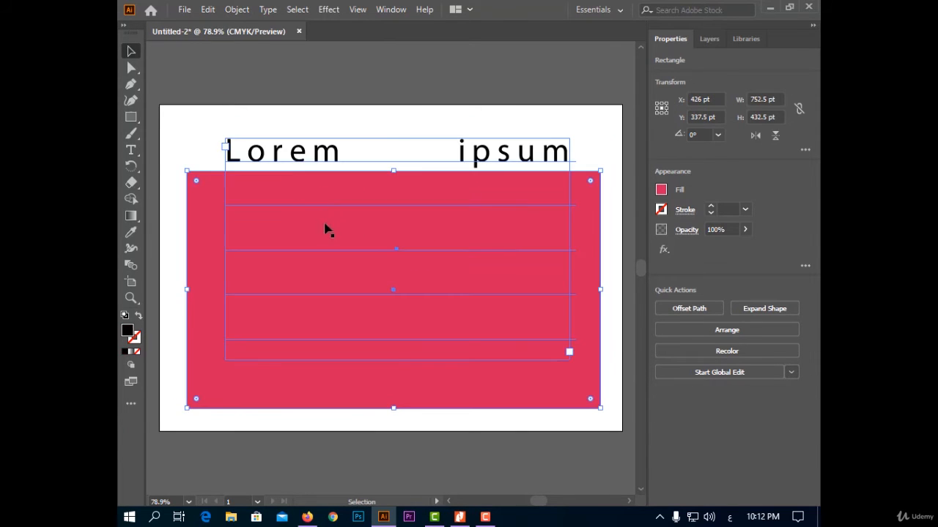
{"action": "left_click", "coordinate": [758, 478]}
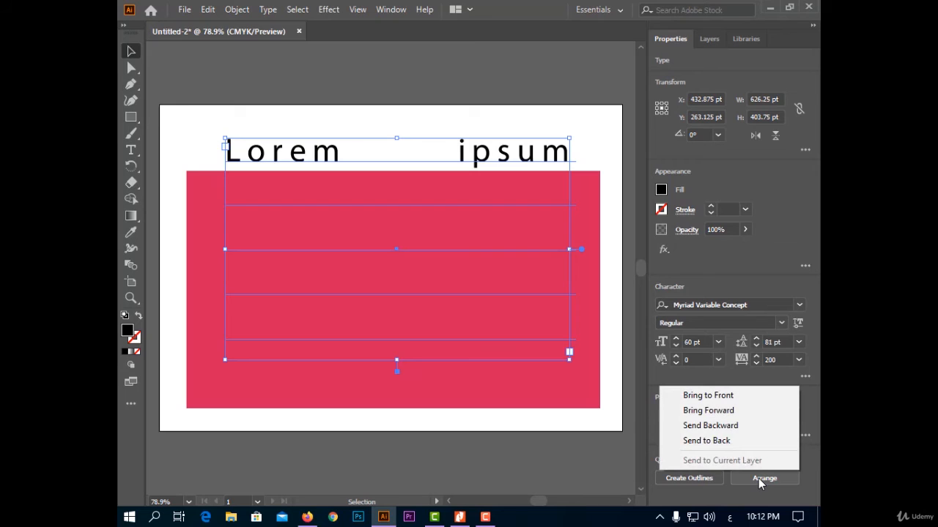
{"action": "left_click", "coordinate": [739, 395]}
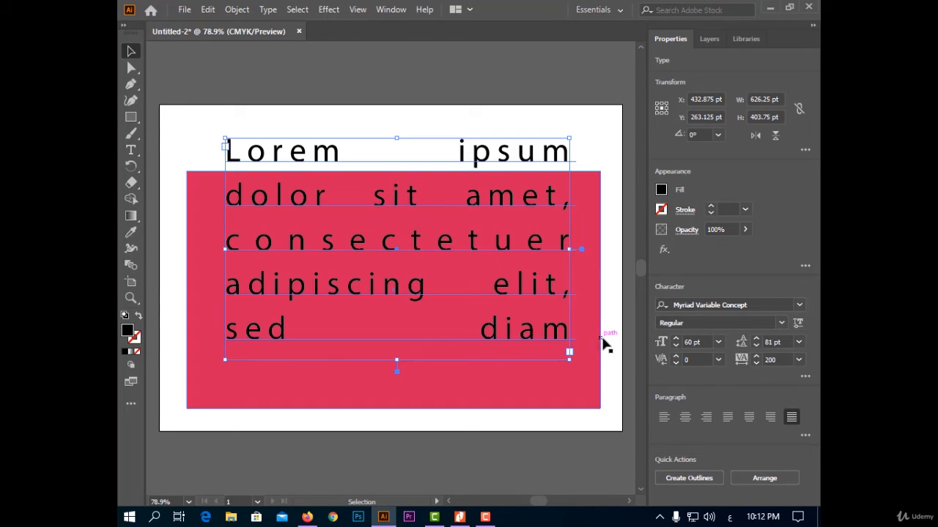
{"action": "left_click", "coordinate": [794, 483]}
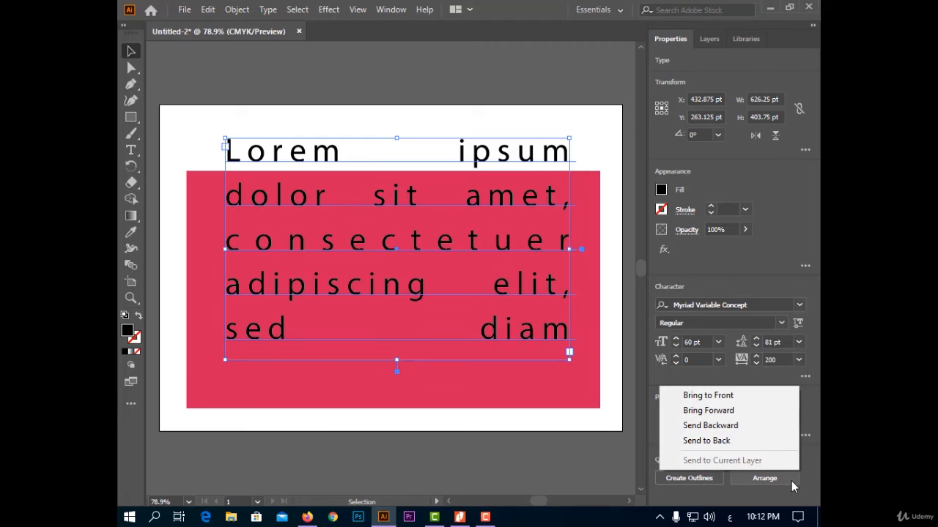
{"action": "left_click", "coordinate": [754, 410]}
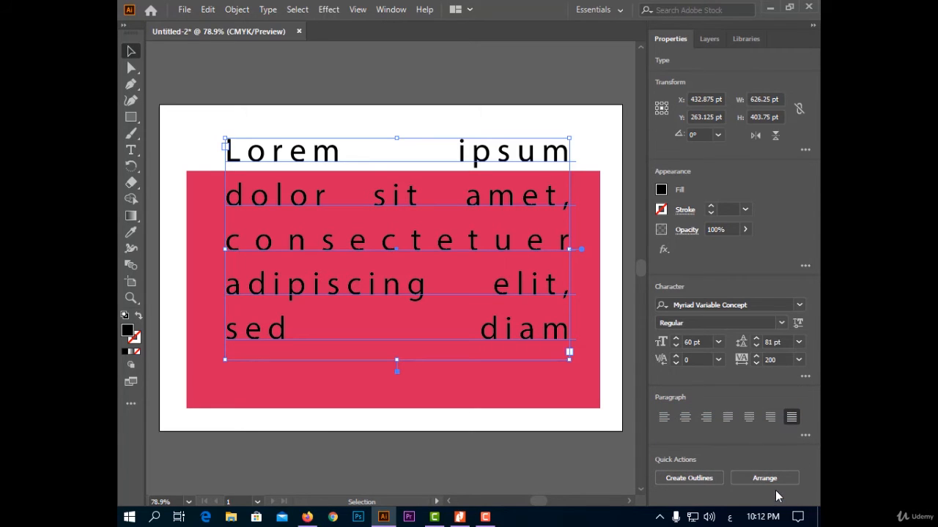
Send the Lorem ipsum paragraph backward behind the red rectangle and also apply Send to Back
{"action": "left_click", "coordinate": [774, 483]}
{"action": "left_click", "coordinate": [734, 427]}
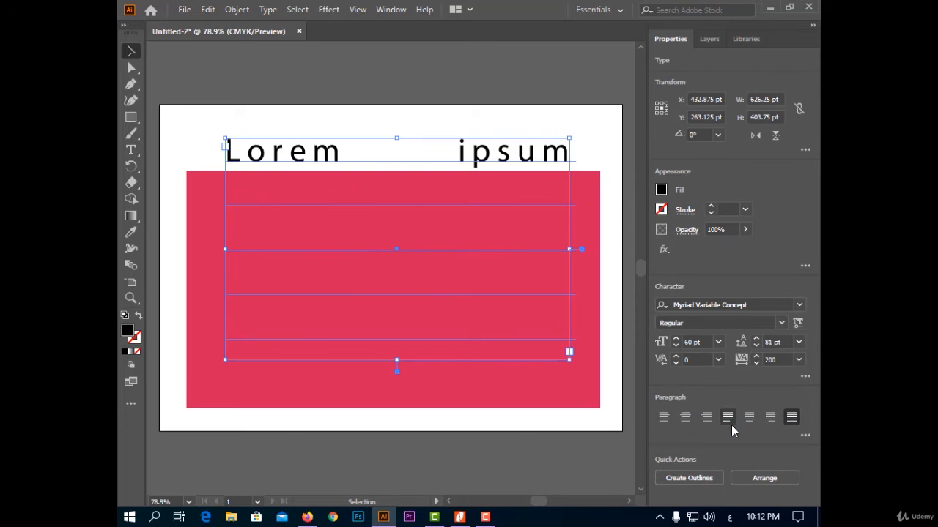
{"action": "left_click", "coordinate": [764, 478]}
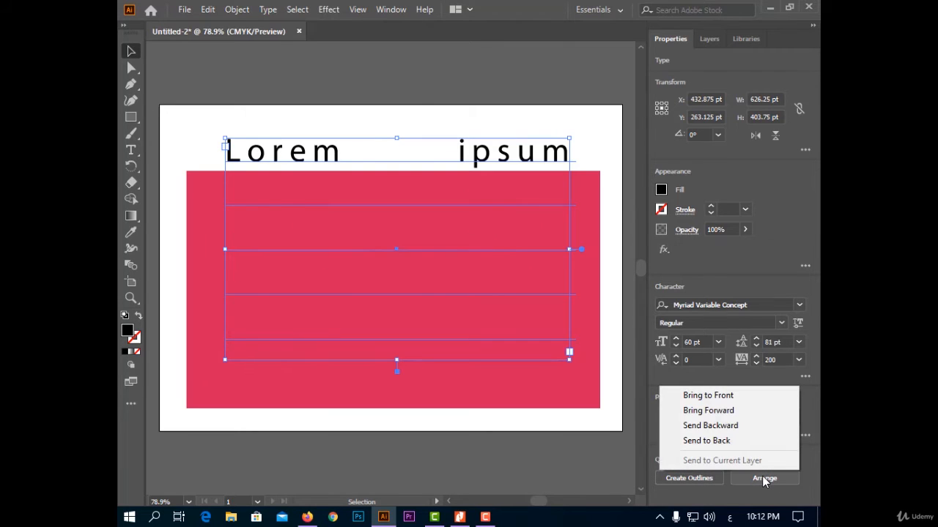
{"action": "left_click", "coordinate": [745, 446]}
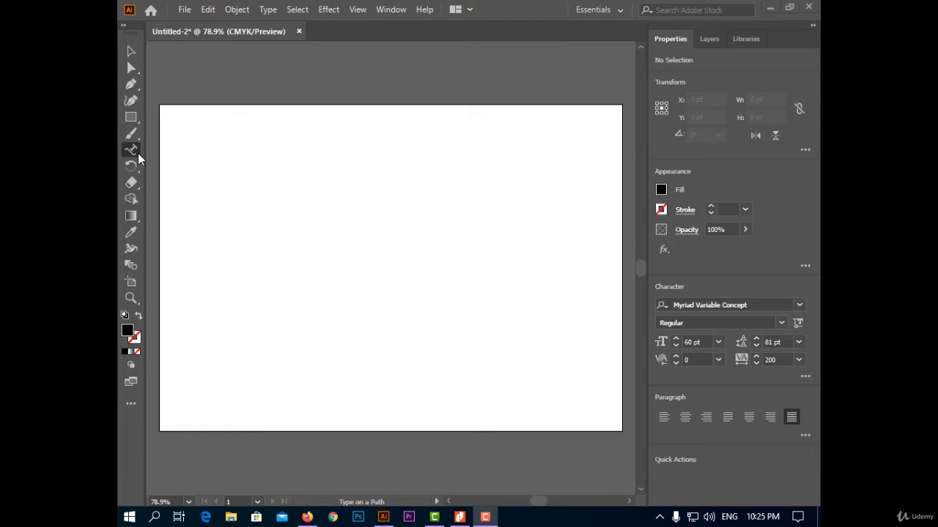
Draw an ellipse about 439 by 236 pt without fill and run placeholder type along its outline
{"action": "left_click_drag", "start_coordinate": [130, 117], "coordinate": [183, 139]}
{"action": "left_click_drag", "start_coordinate": [281, 193], "coordinate": [522, 322]}
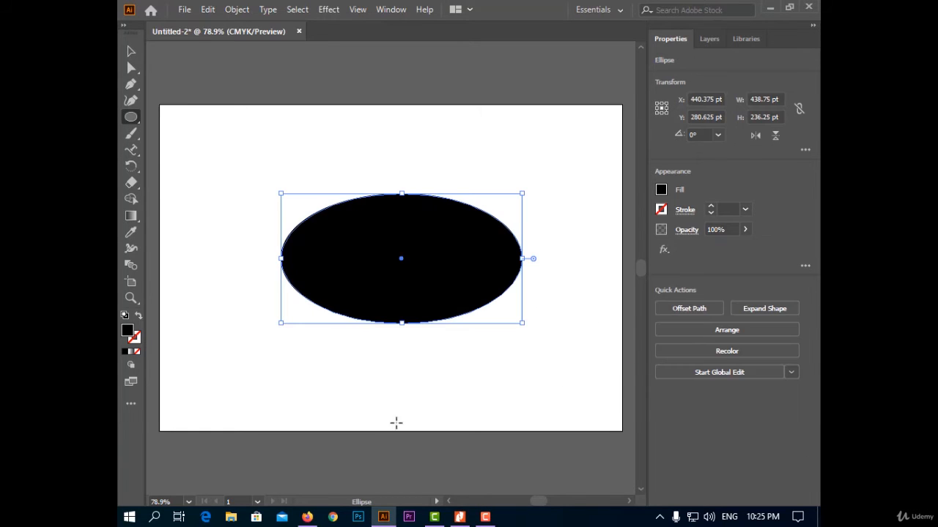
{"action": "left_click", "coordinate": [137, 352]}
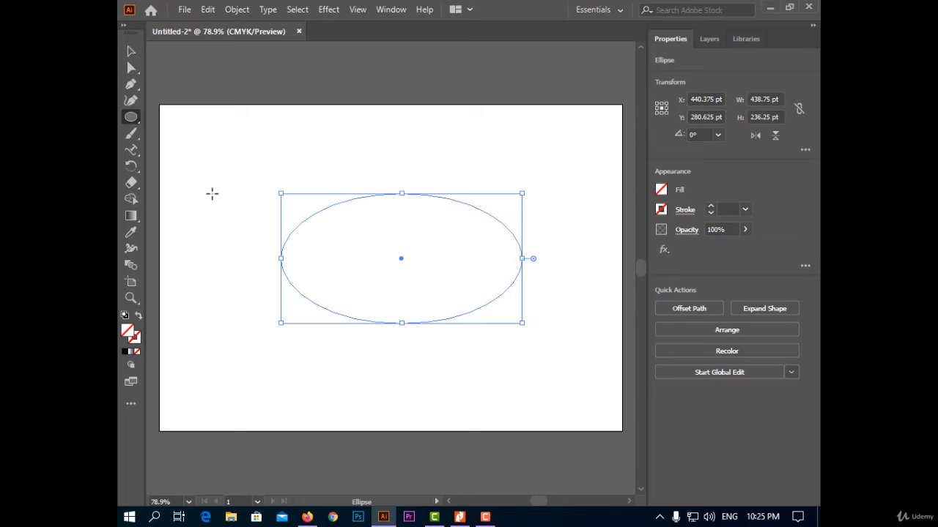
{"action": "left_click", "coordinate": [133, 152]}
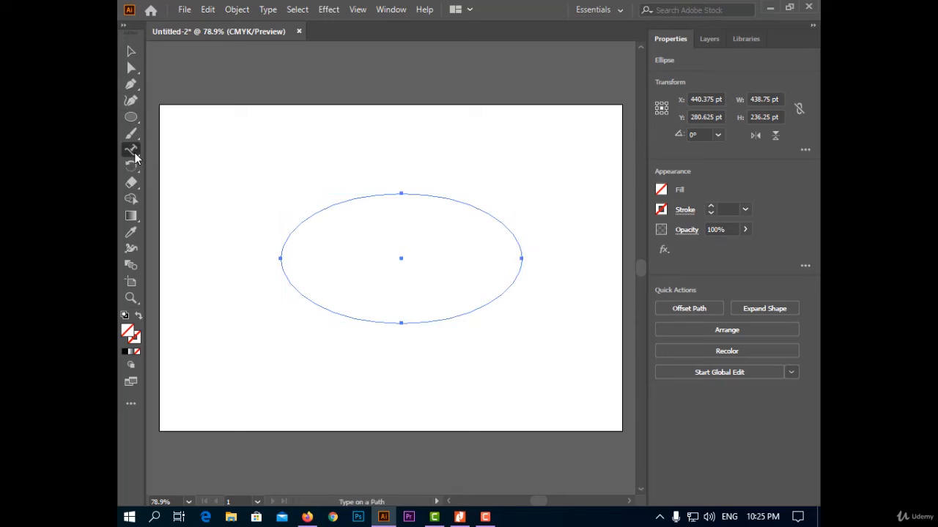
{"action": "left_click", "coordinate": [330, 206]}
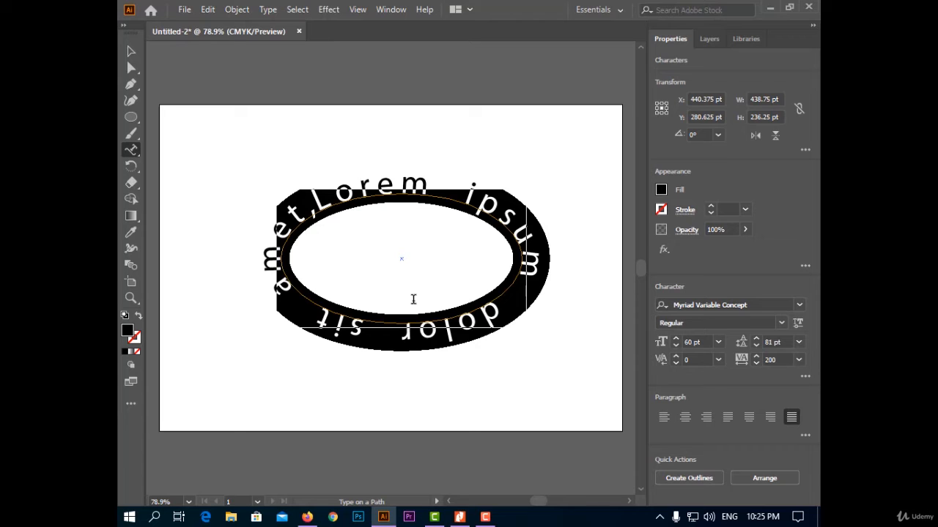
Undo the placeholder text on the ellipse and delete the ellipse from the artboard
{"action": "key", "text": "ctrl+z"}
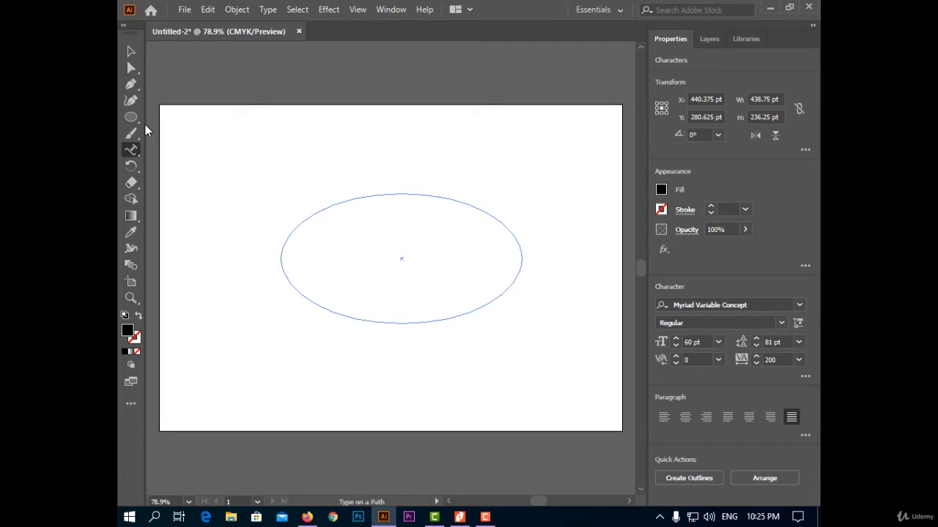
{"action": "key", "text": "Escape"}
{"action": "key", "text": "Delete"}
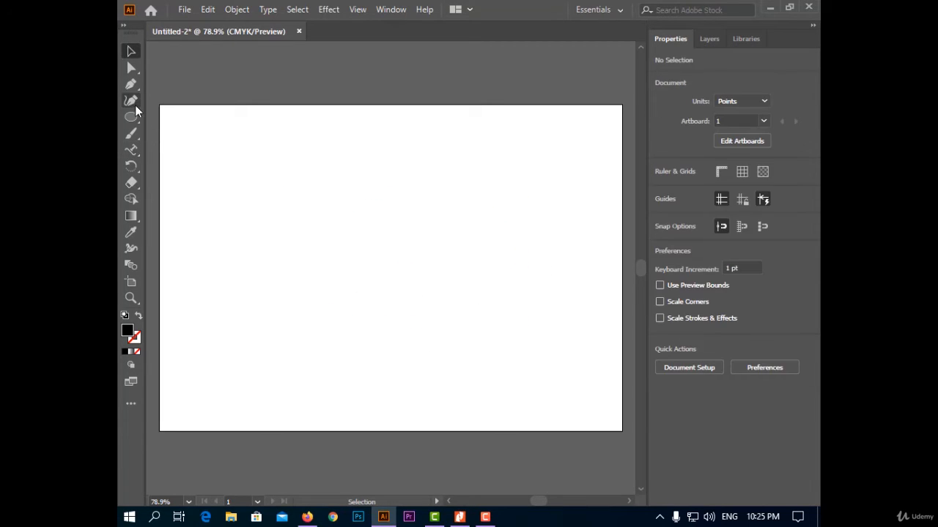
Draw an open four-point wavy path about 654 by 247 pt with the Curvature tool and remove its fill
{"action": "left_click", "coordinate": [134, 103]}
{"action": "left_click", "coordinate": [226, 232]}
{"action": "left_click", "coordinate": [387, 191]}
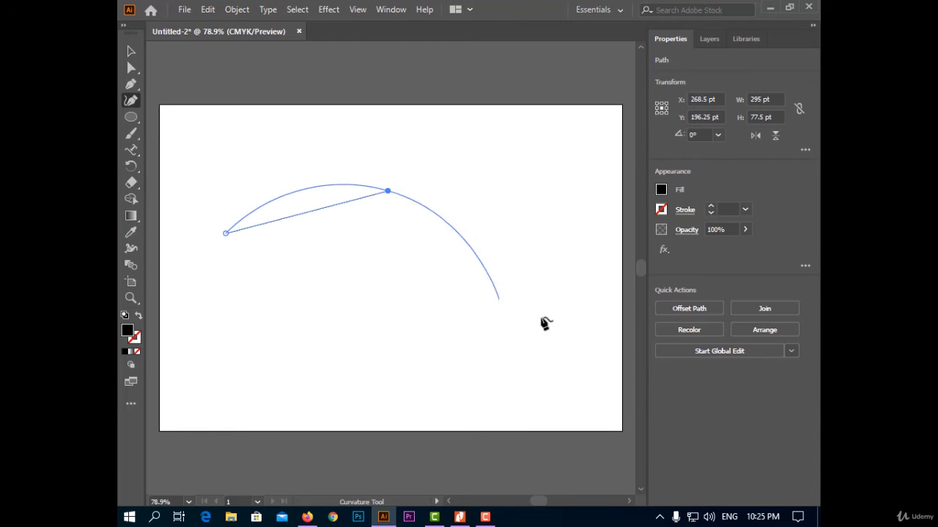
{"action": "left_click", "coordinate": [546, 323]}
{"action": "left_click", "coordinate": [584, 201]}
{"action": "key", "text": "Escape"}
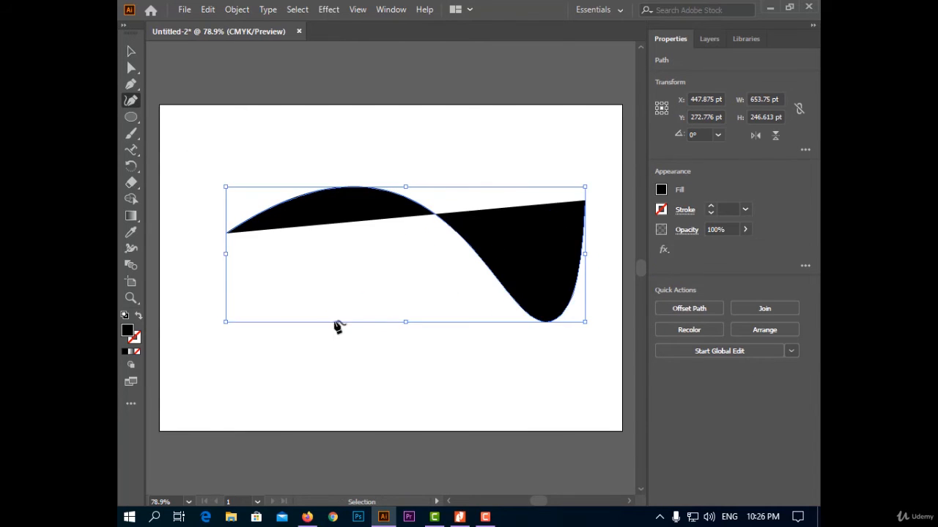
{"action": "left_click", "coordinate": [136, 352]}
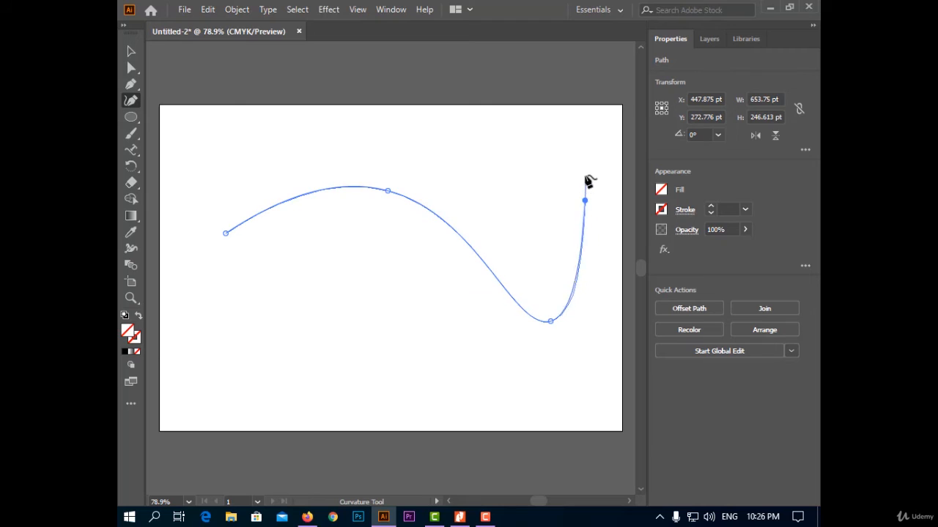
Add type along the wavy path with the Type on a Path tool, starting near its left end
{"action": "left_click", "coordinate": [130, 150]}
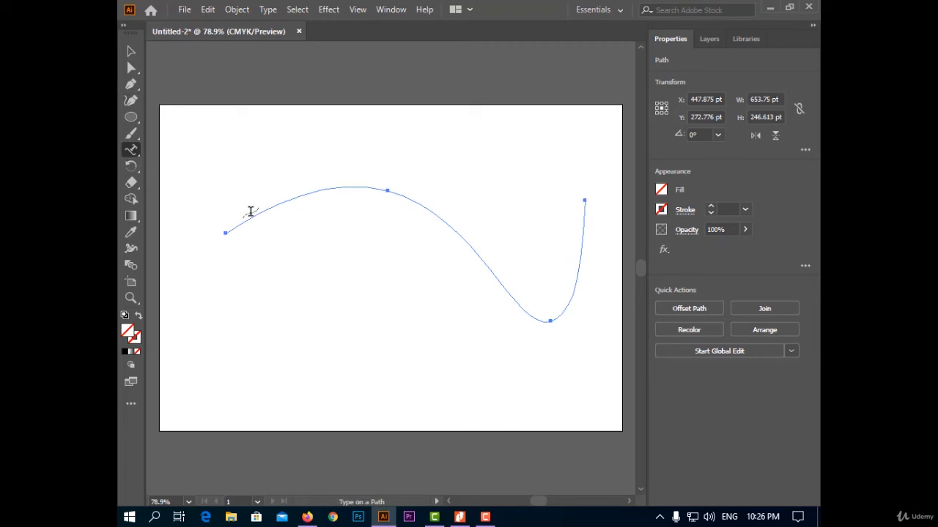
{"action": "left_click", "coordinate": [249, 212]}
{"action": "left_click", "coordinate": [594, 279]}
{"action": "left_click", "coordinate": [364, 184]}
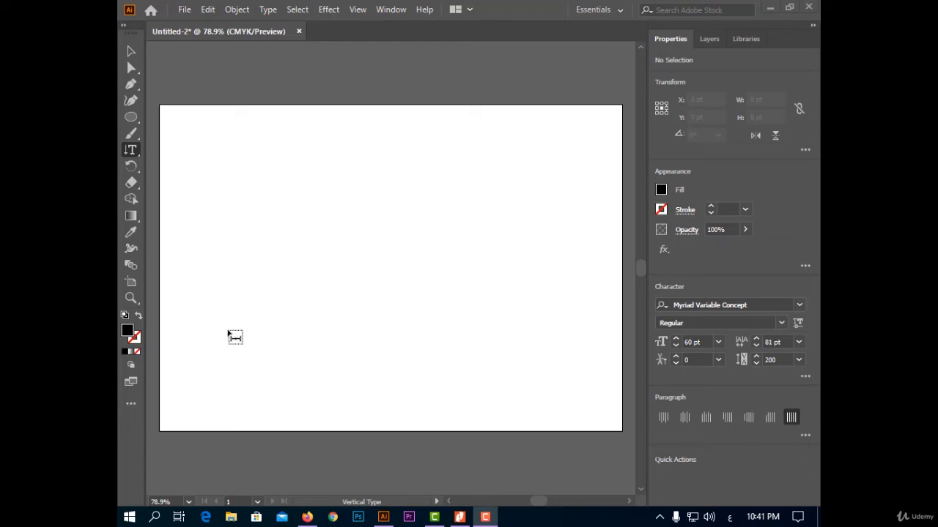
Create a tall, narrow vertical type area on the left half of the empty artboard
{"action": "left_click_drag", "start_coordinate": [240, 166], "coordinate": [368, 412]}
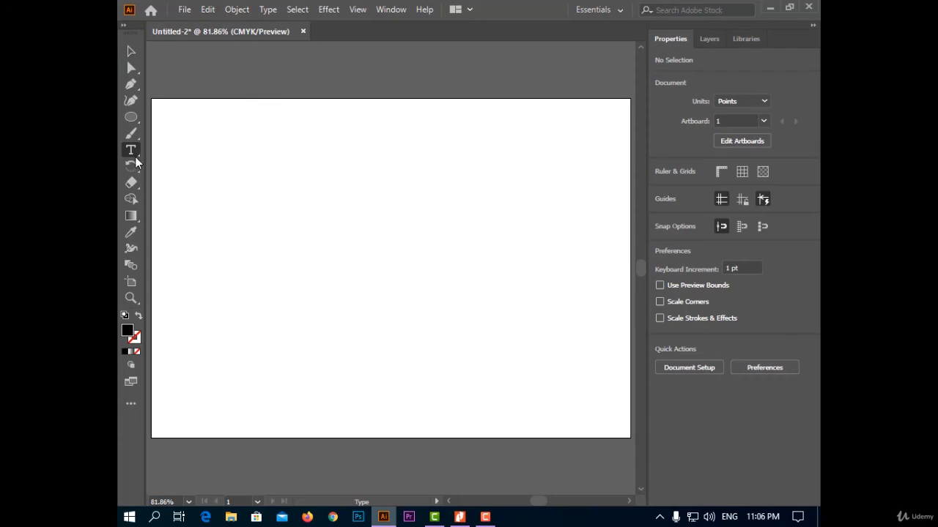
Create a horizontal type area about 559 by 414 pt and set its font to Myriad Variable Concept, Light Condensed, from the favourites
{"action": "left_click", "coordinate": [132, 152]}
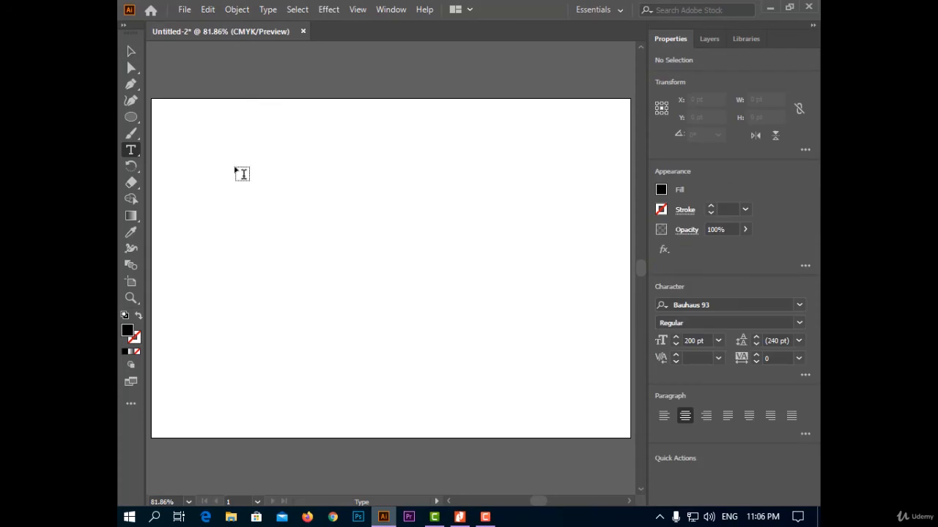
{"action": "left_click_drag", "start_coordinate": [203, 128], "coordinate": [639, 361]}
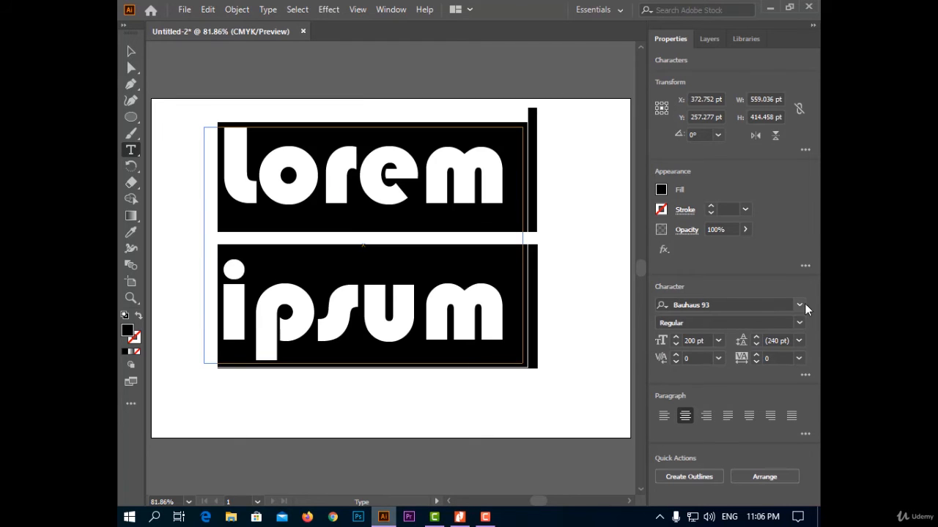
{"action": "left_click", "coordinate": [799, 304]}
{"action": "scroll", "coordinate": [703, 408], "scroll_direction": "down", "scroll_amount": 1}
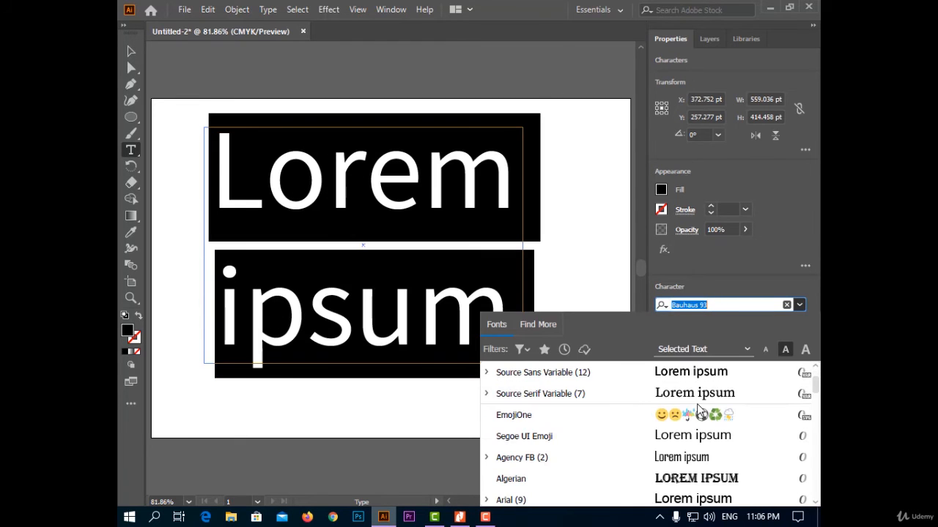
{"action": "scroll", "coordinate": [698, 408], "scroll_direction": "up", "scroll_amount": 1}
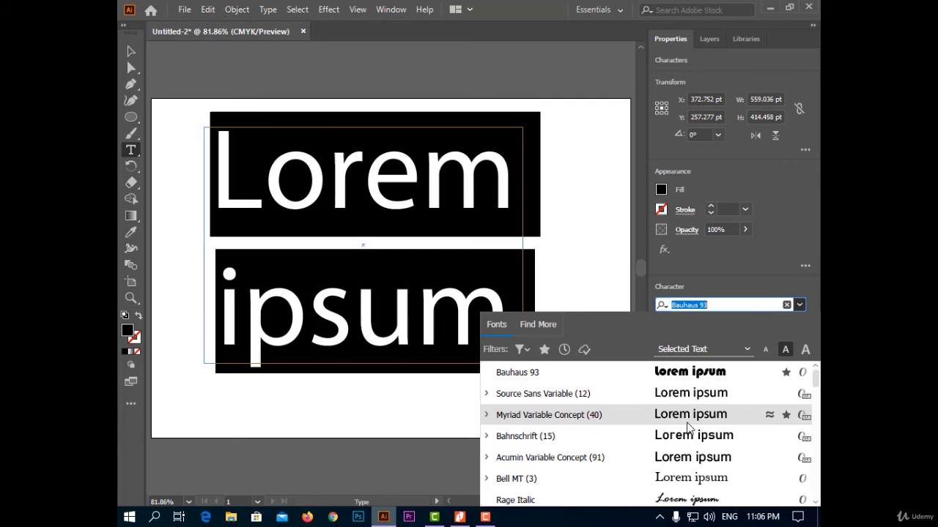
{"action": "left_click", "coordinate": [538, 348]}
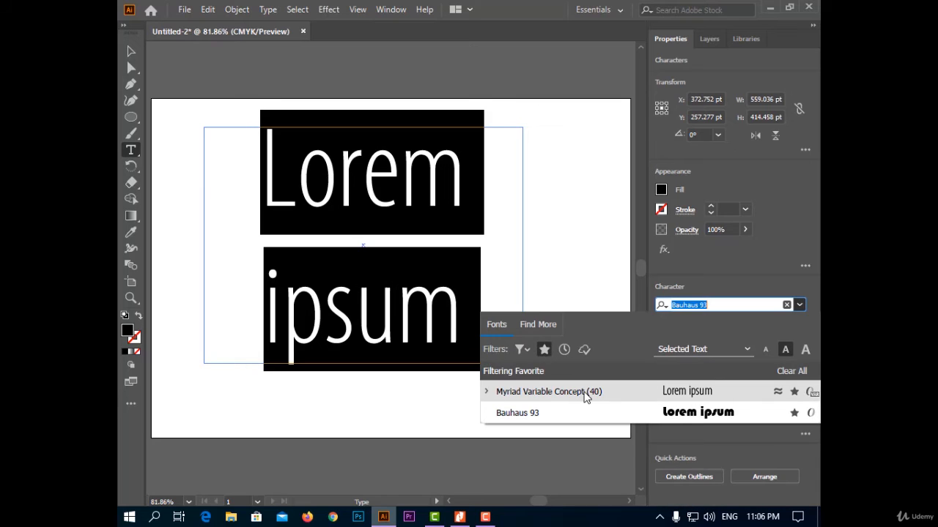
{"action": "left_click", "coordinate": [582, 391]}
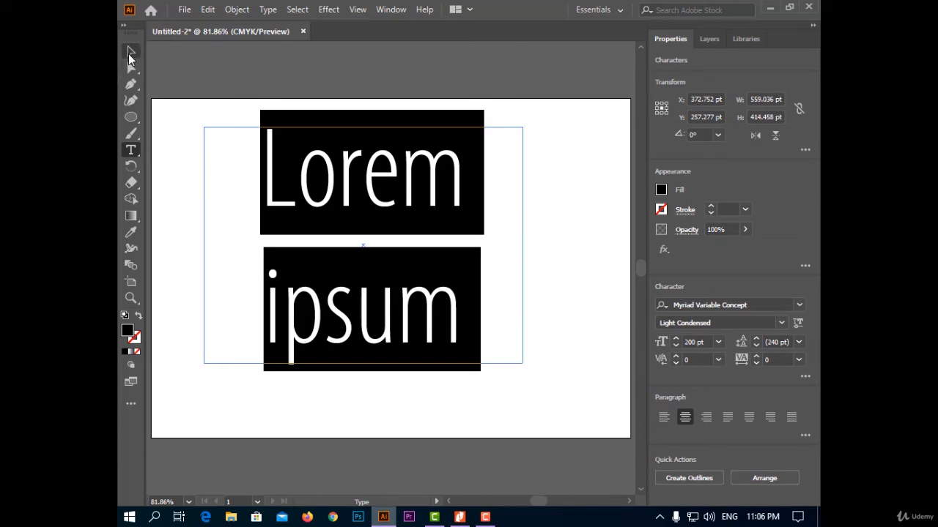
Replace the placeholder text in the type area with "uber" and select the whole word
{"action": "key", "text": "BackSpace"}
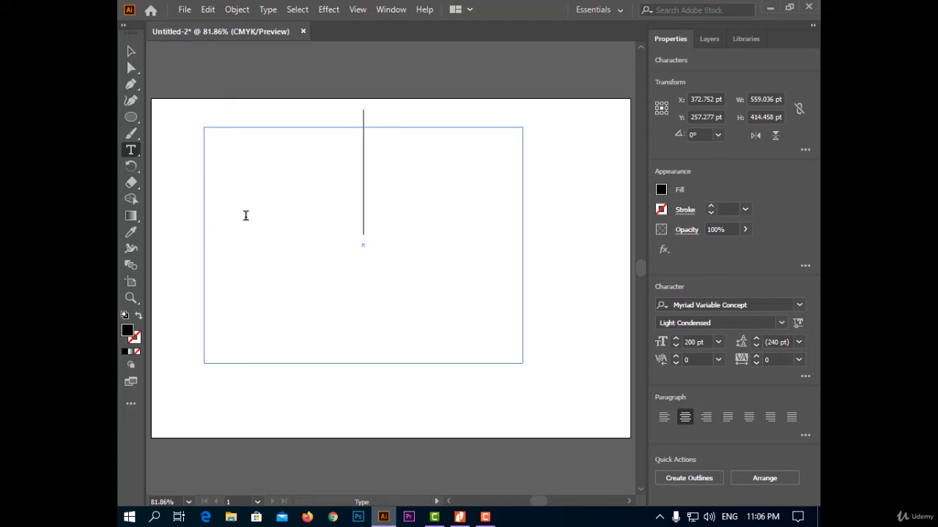
{"action": "type", "text": "b"}
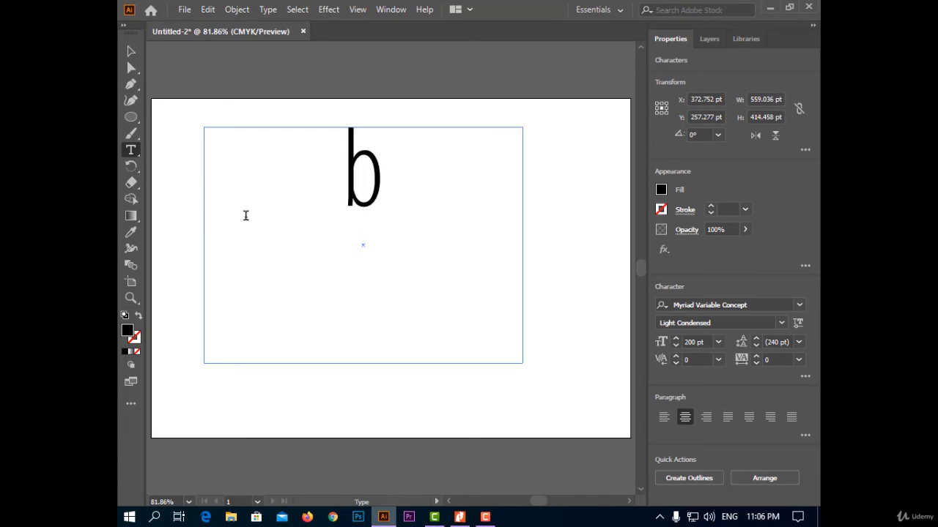
{"action": "key", "text": "BackSpace"}
{"action": "type", "text": "uber"}
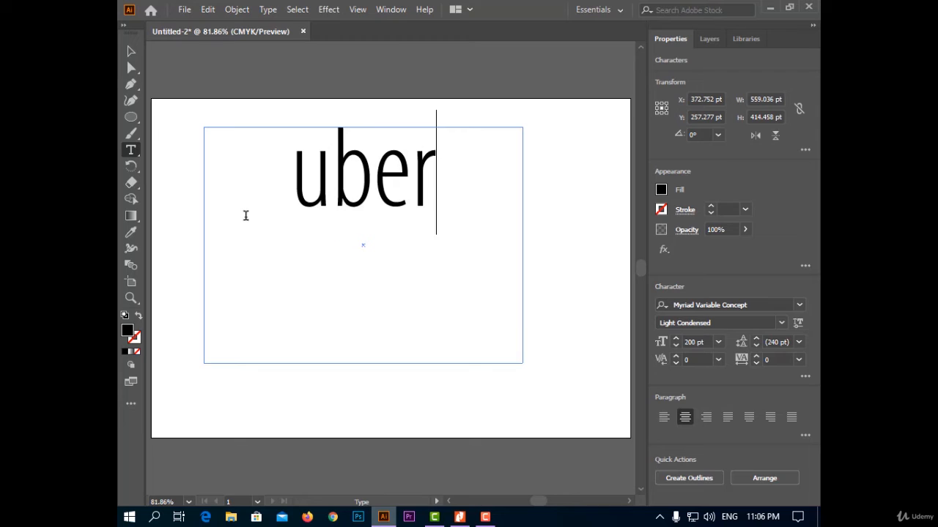
{"action": "left_click_drag", "start_coordinate": [283, 198], "coordinate": [431, 282]}
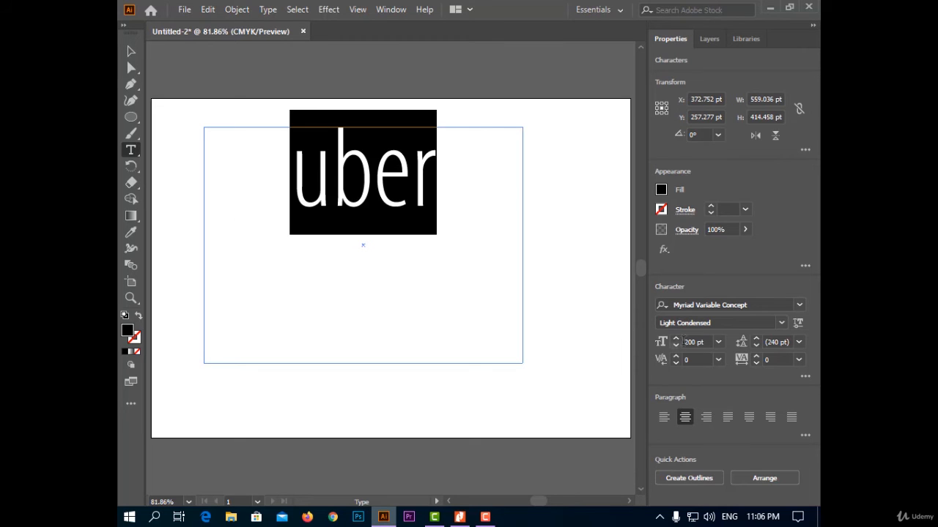
Set the font size of the selected word "uber" to 300 pt
{"action": "left_click", "coordinate": [717, 342]}
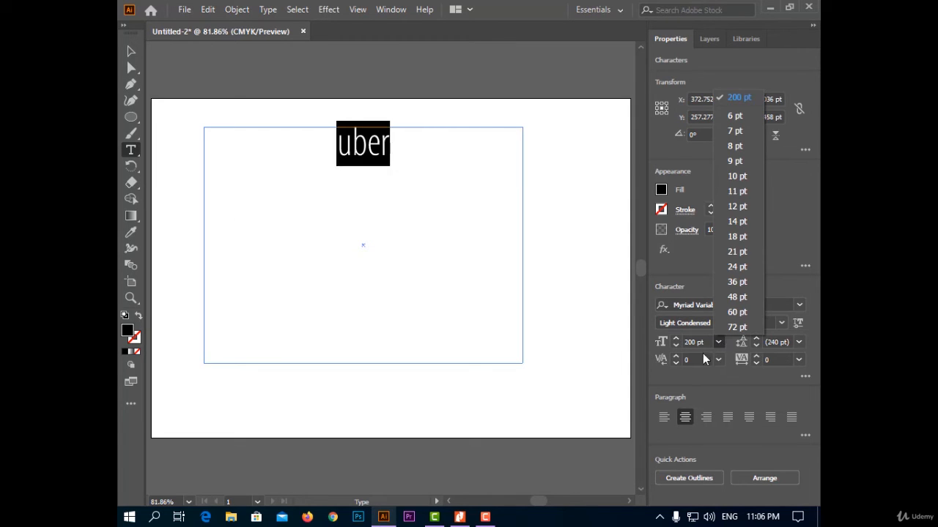
{"action": "left_click", "coordinate": [717, 342]}
{"action": "left_click", "coordinate": [705, 342]}
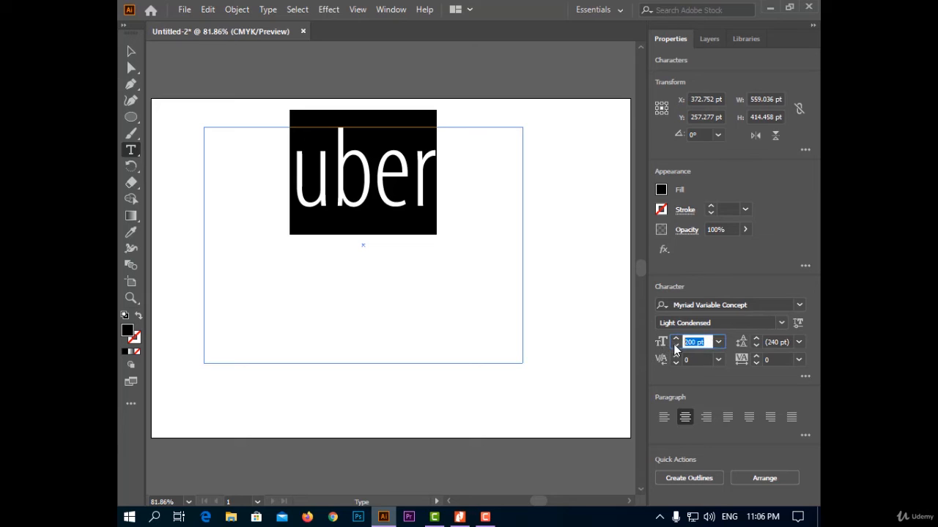
{"action": "type", "text": "300"}
{"action": "key", "text": "Return"}
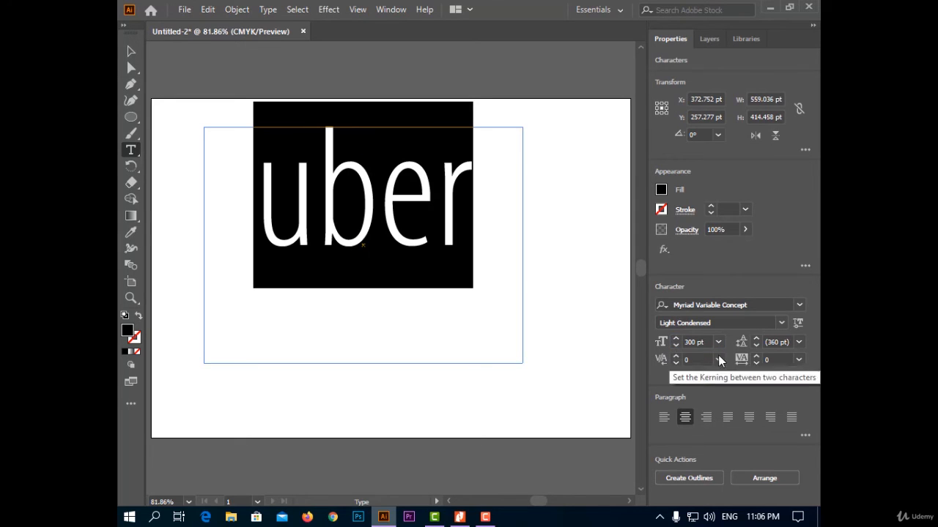
Select the whole word "uber" again and tighten its tracking to -50
{"action": "left_click", "coordinate": [401, 205]}
{"action": "left_click_drag", "start_coordinate": [473, 220], "coordinate": [257, 227]}
{"action": "left_click", "coordinate": [798, 342]}
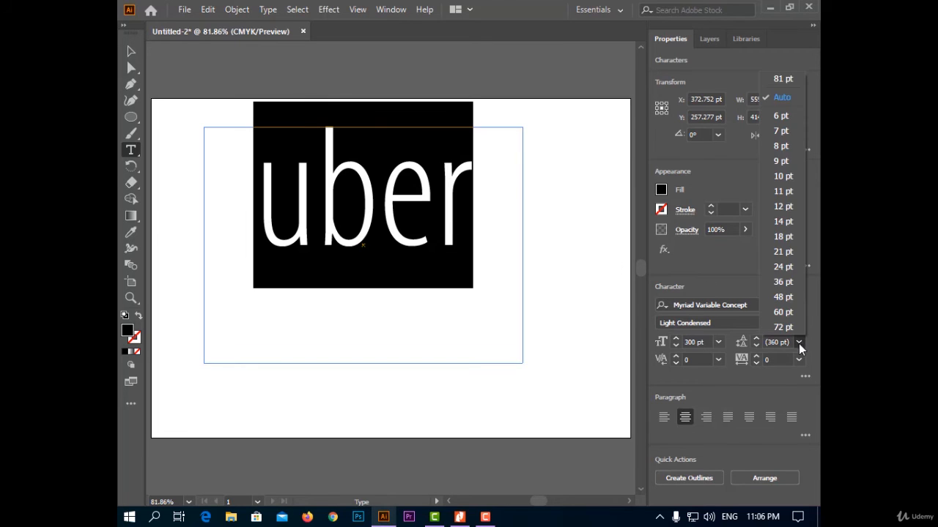
{"action": "left_click", "coordinate": [798, 342]}
{"action": "left_click", "coordinate": [799, 359]}
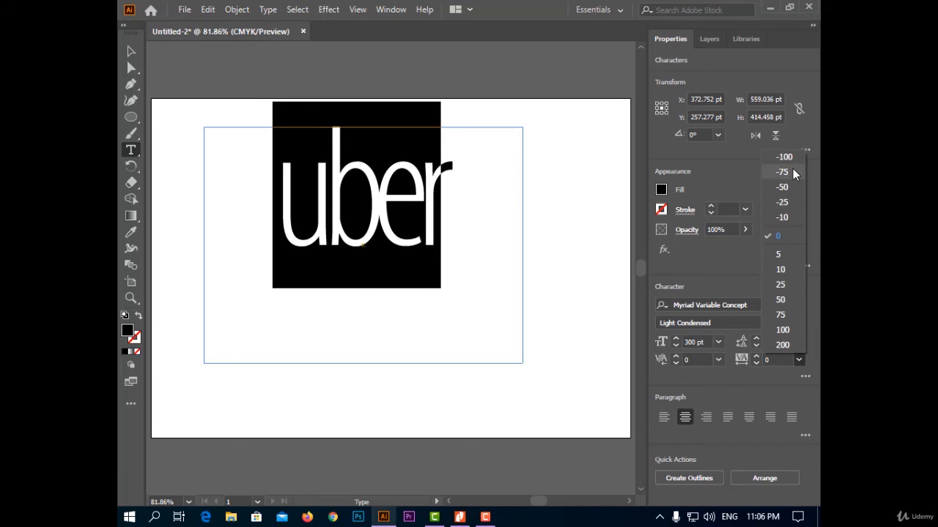
{"action": "left_click", "coordinate": [790, 188]}
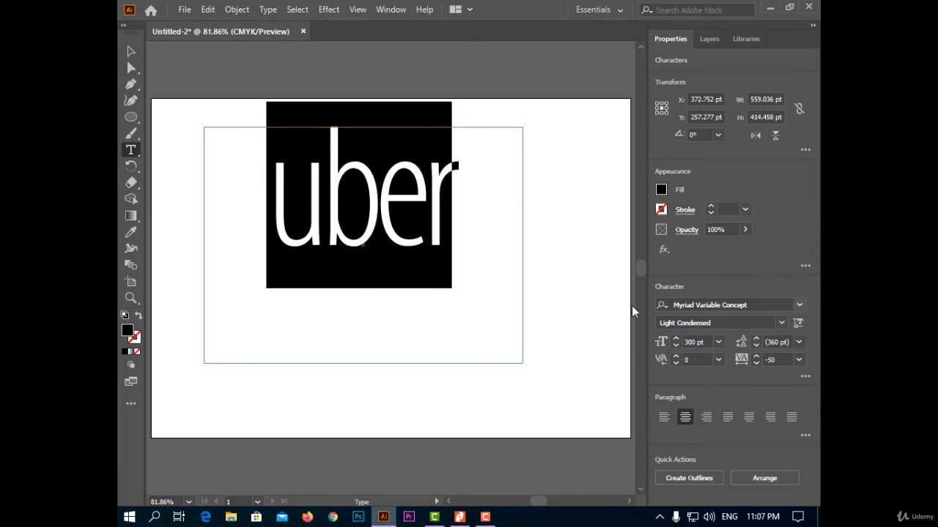
Tighten the kerning between the letters "u" and "b", trying -75 first and settling on -25
{"action": "left_click", "coordinate": [332, 207]}
{"action": "left_click", "coordinate": [717, 359]}
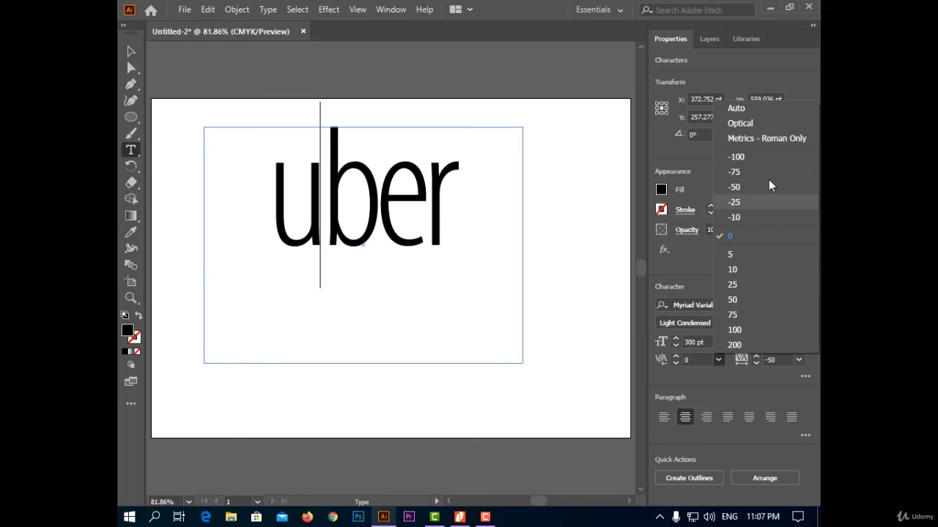
{"action": "left_click", "coordinate": [769, 172]}
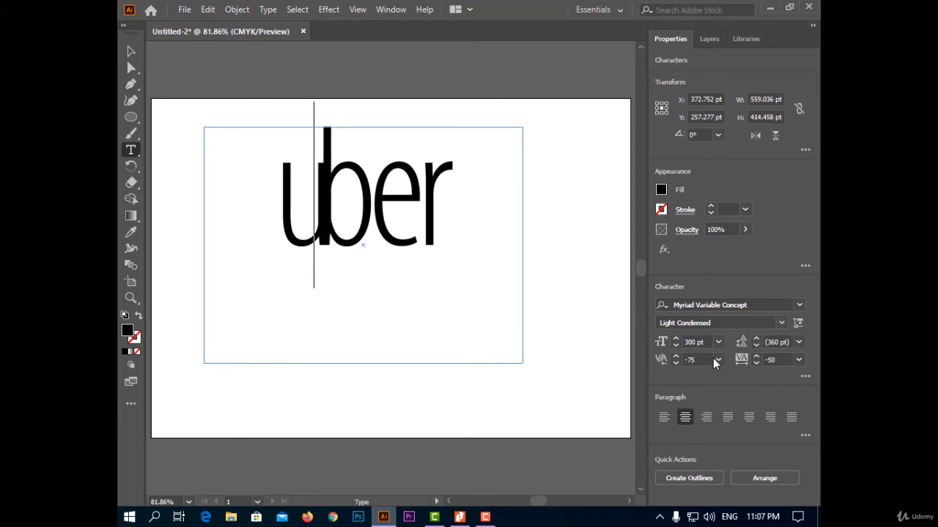
{"action": "left_click", "coordinate": [717, 359]}
{"action": "left_click", "coordinate": [750, 203]}
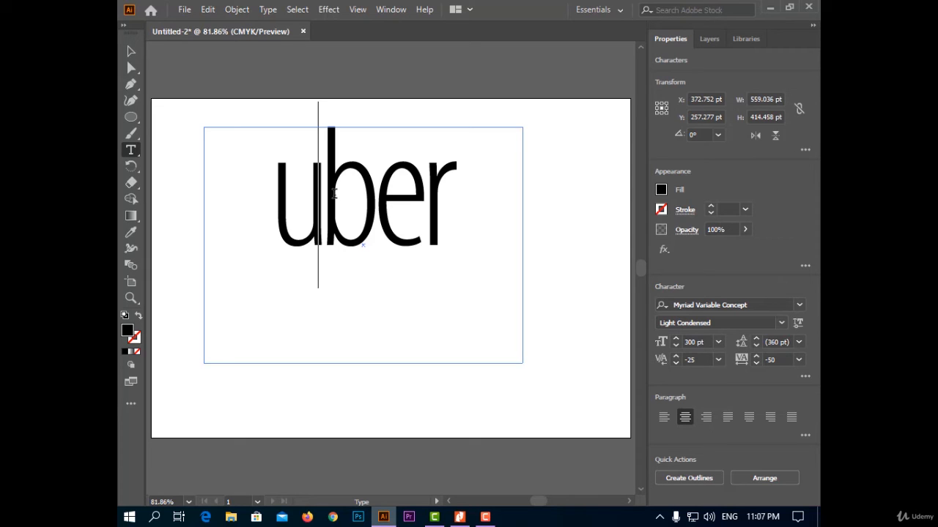
Enlarge only the letter "u", trying font sizes of 400, 450 and 440 pt before settling on 430 pt
{"action": "key", "text": "shift+Left"}
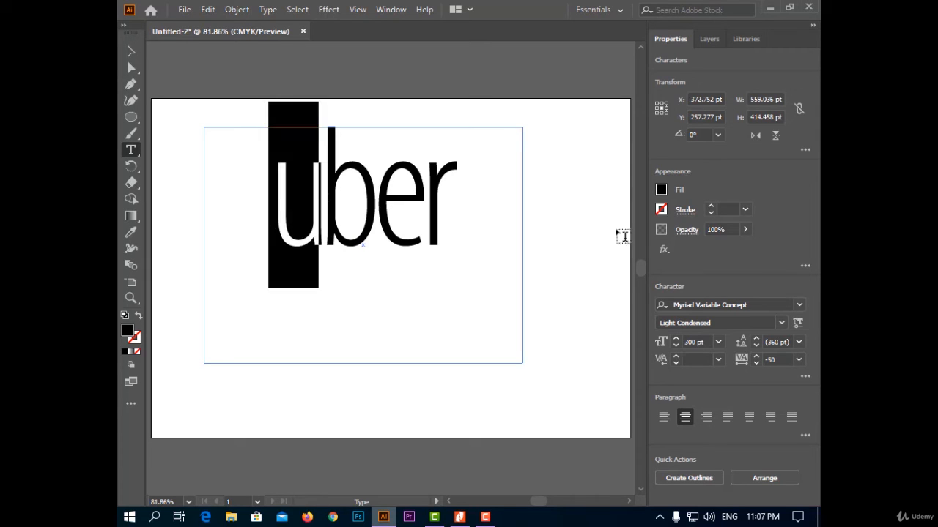
{"action": "left_click", "coordinate": [689, 341]}
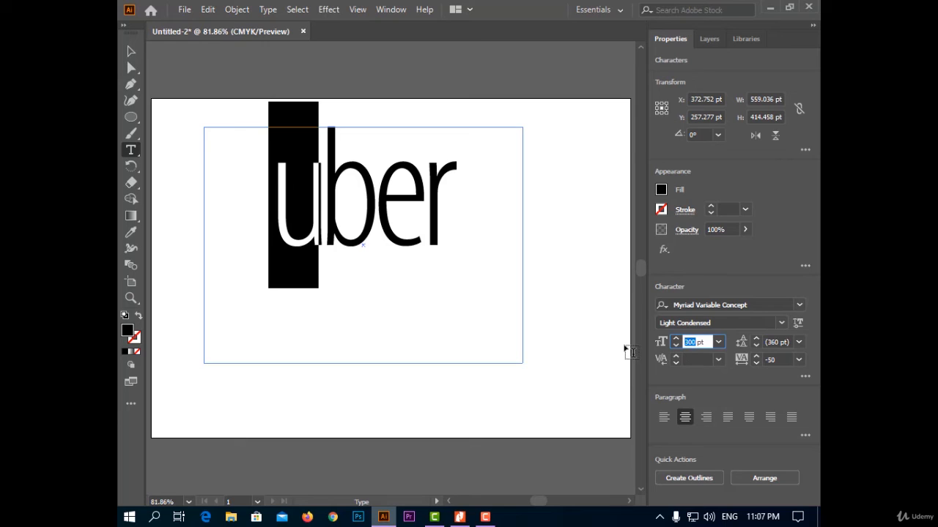
{"action": "type", "text": "400"}
{"action": "key", "text": "Return"}
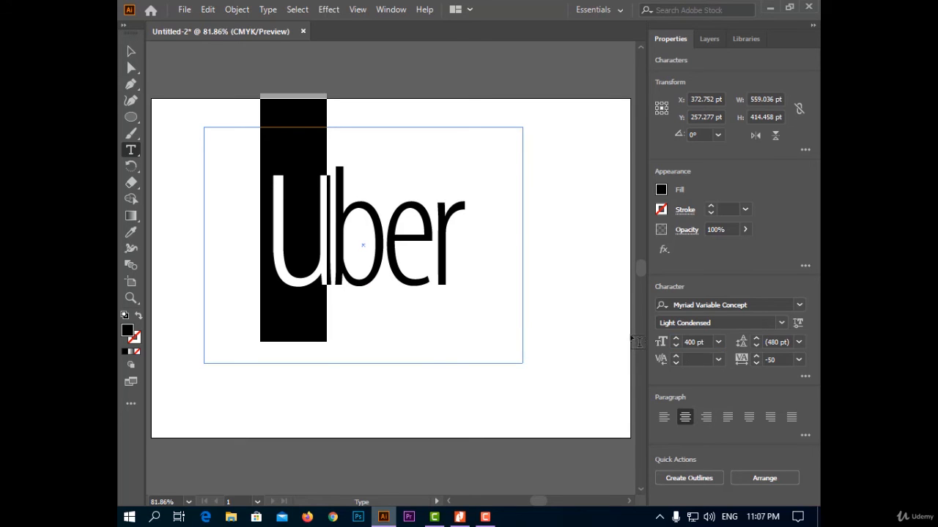
{"action": "left_click", "coordinate": [688, 342]}
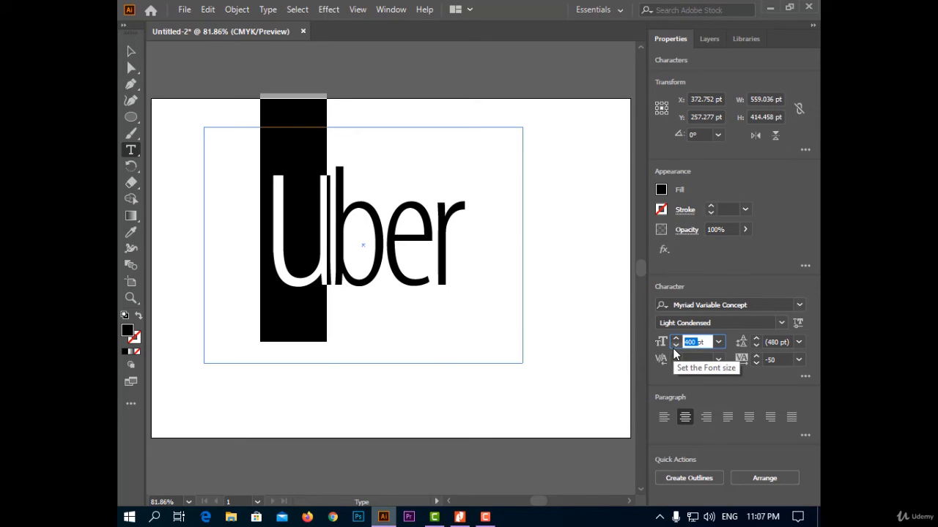
{"action": "type", "text": "450"}
{"action": "key", "text": "Return"}
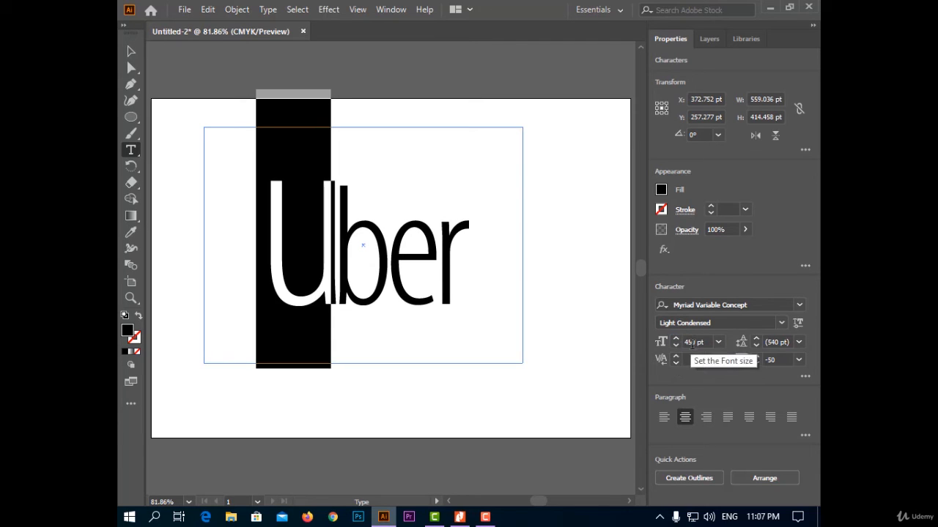
{"action": "left_click", "coordinate": [690, 343]}
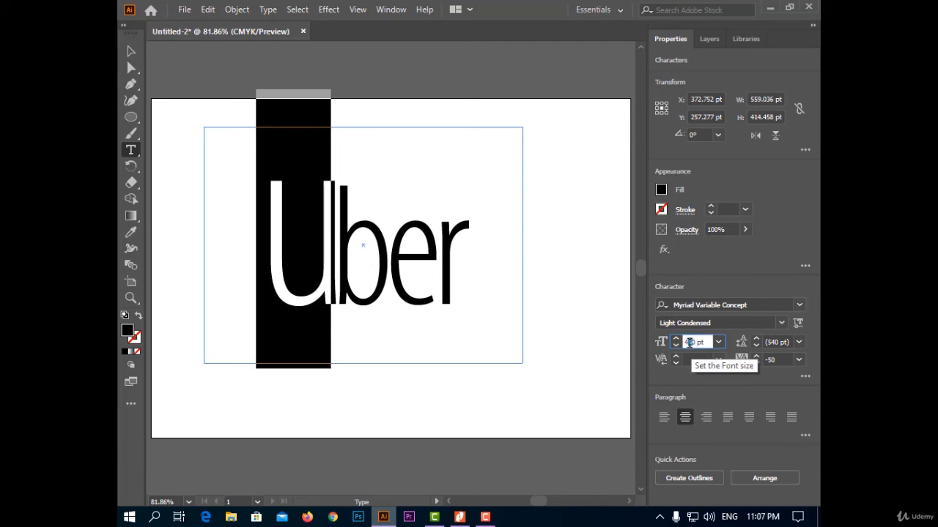
{"action": "key", "text": "Return"}
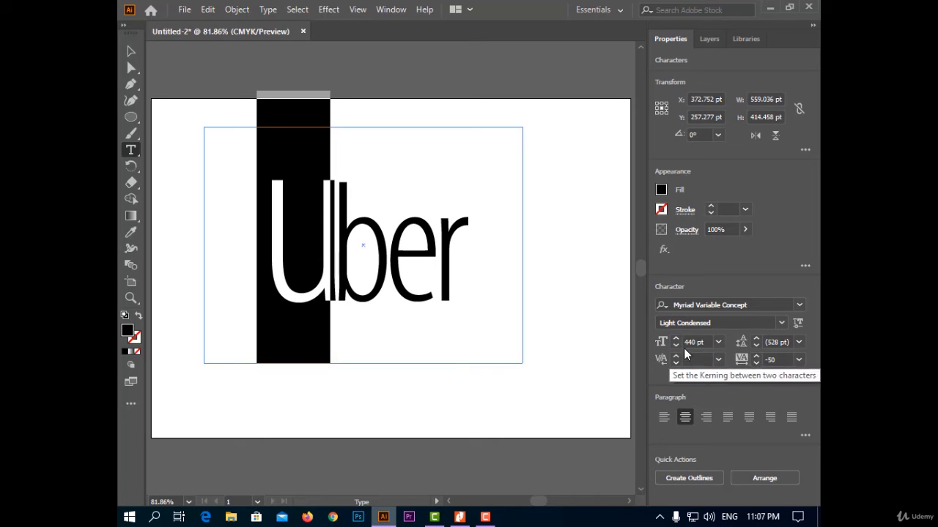
{"action": "left_click", "coordinate": [691, 343]}
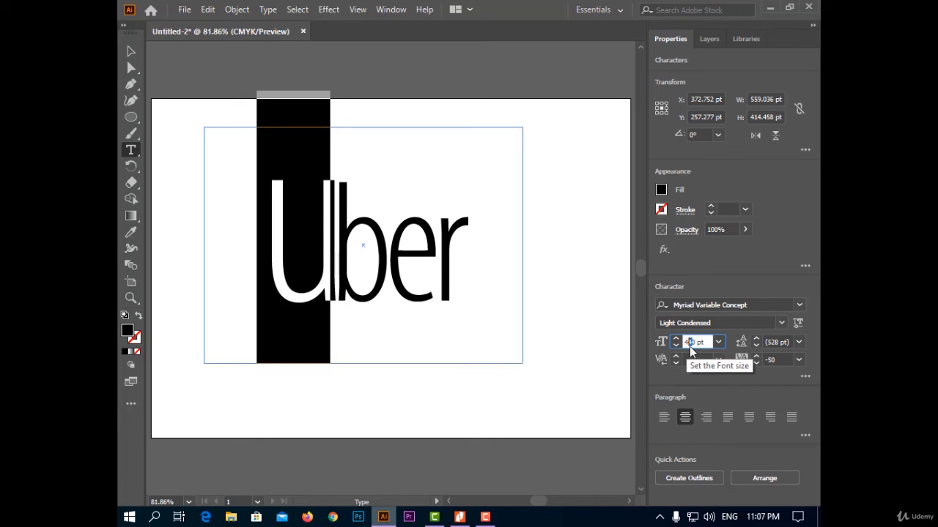
{"action": "type", "text": "3"}
{"action": "key", "text": "Return"}
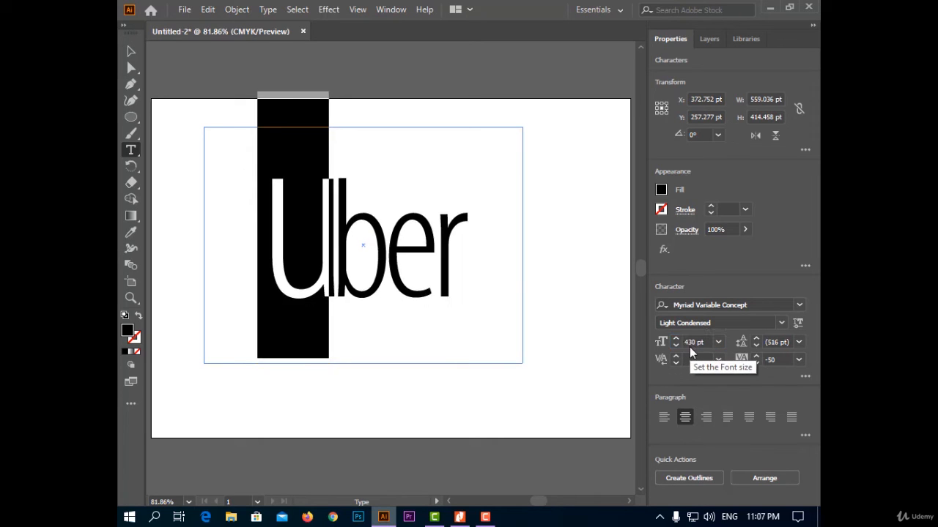
Move the finished "uber" wordmark to the upper-right corner of the artboard and deselect it
{"action": "left_click", "coordinate": [473, 289]}
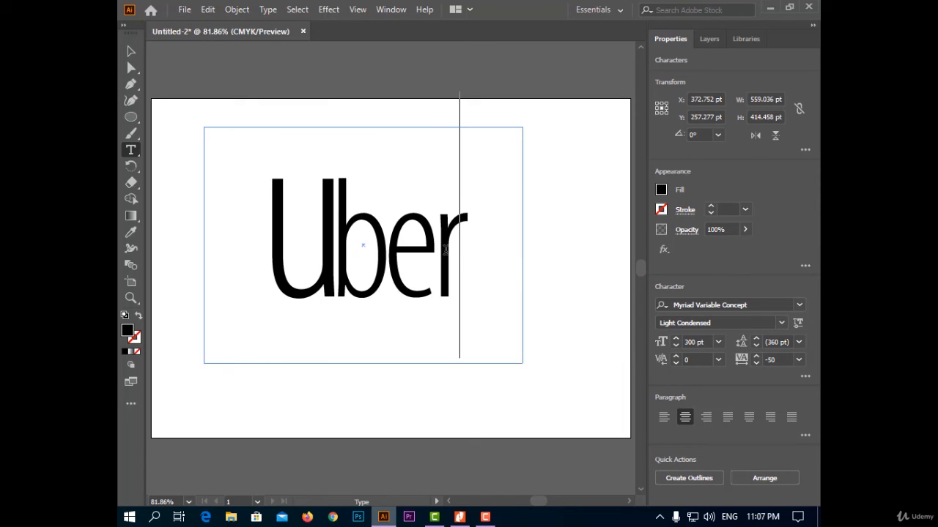
{"action": "left_click_drag", "start_coordinate": [446, 250], "coordinate": [303, 272]}
{"action": "left_click", "coordinate": [598, 284]}
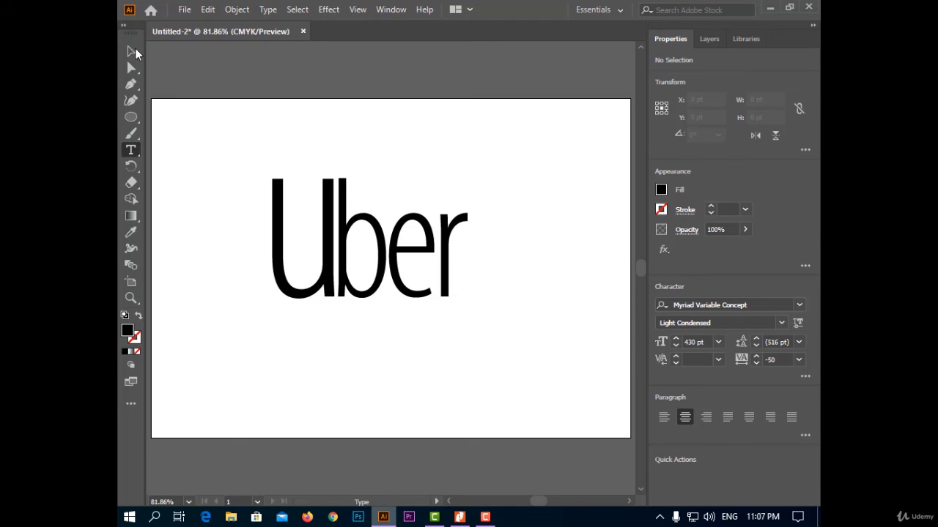
{"action": "key", "text": "v"}
{"action": "left_click_drag", "start_coordinate": [357, 288], "coordinate": [526, 210]}
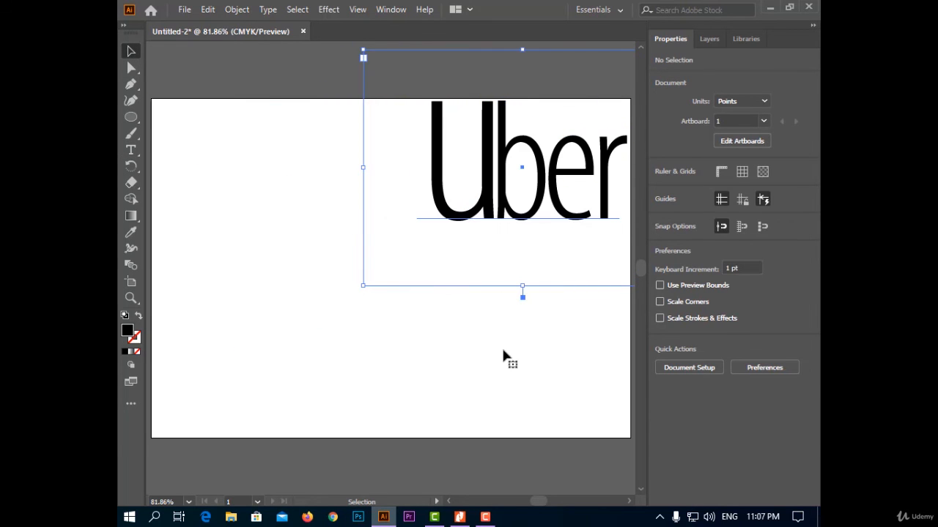
{"action": "left_click", "coordinate": [502, 350]}
Create a type area about 607 by 286 pt in the lower part of the artboard with a font size of 100 pt
{"action": "left_click", "coordinate": [131, 149]}
{"action": "left_click_drag", "start_coordinate": [211, 242], "coordinate": [558, 406]}
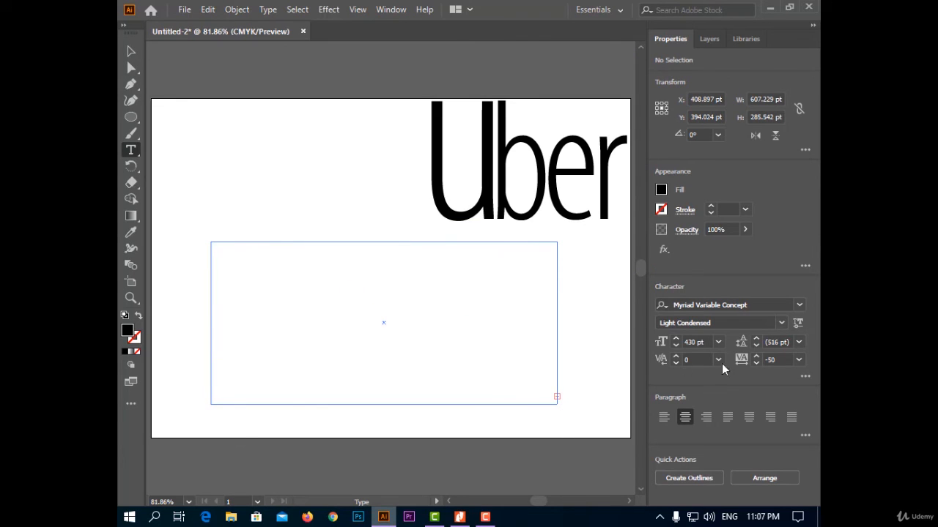
{"action": "left_click", "coordinate": [709, 342]}
{"action": "type", "text": "1"}
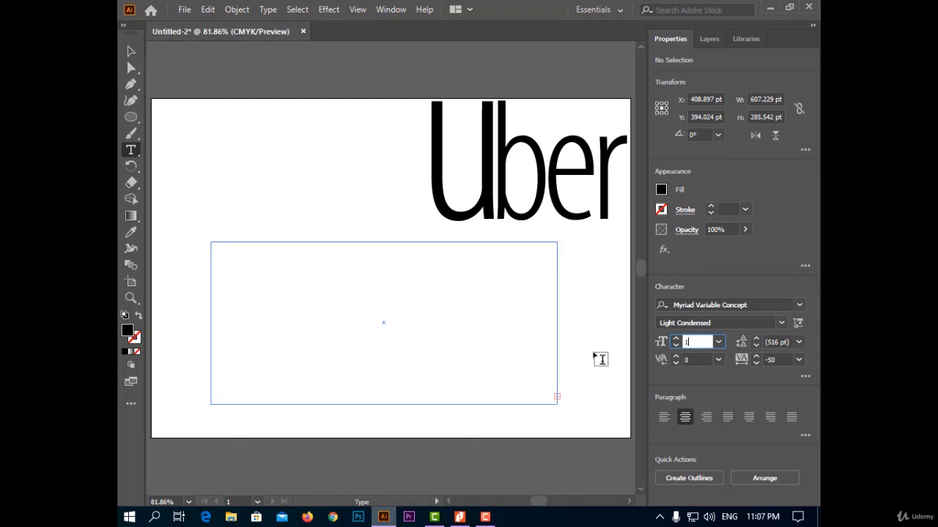
{"action": "type", "text": "00"}
{"action": "key", "text": "Return"}
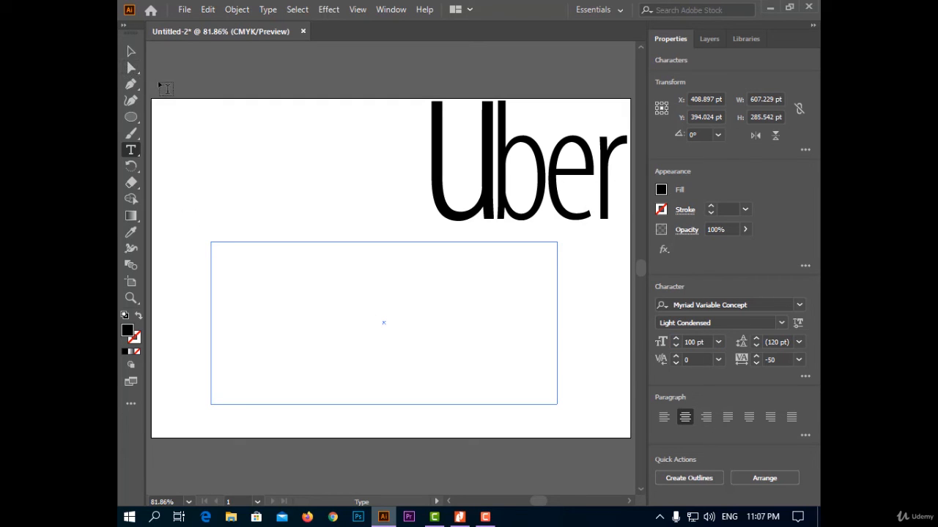
Enter "braun" in the new type area and change its font to Bauhaus 93 from the favourites
{"action": "type", "text": "bra"}
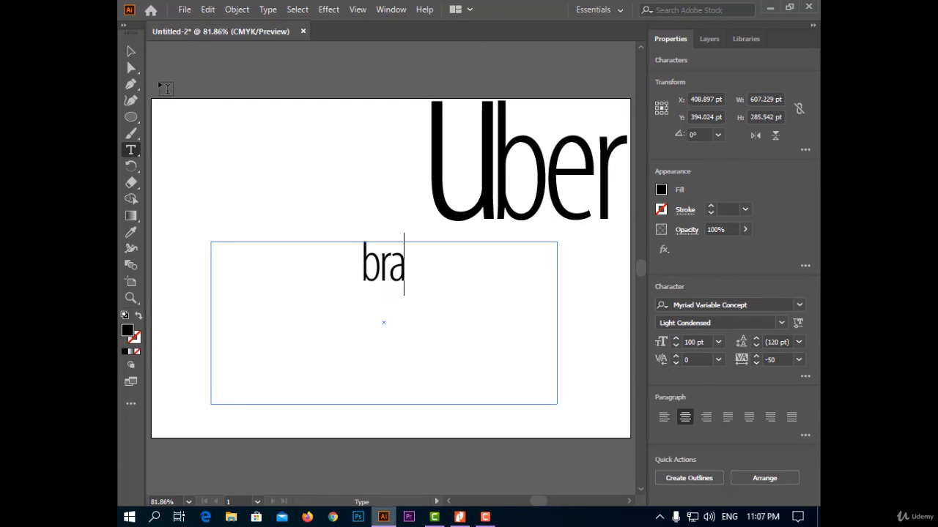
{"action": "type", "text": "un"}
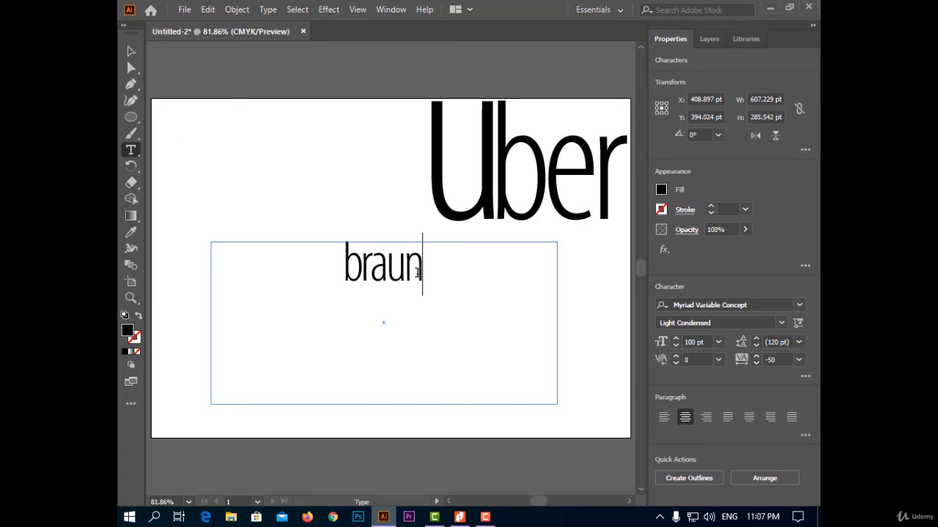
{"action": "left_click_drag", "start_coordinate": [418, 273], "coordinate": [315, 272]}
{"action": "left_click", "coordinate": [798, 305]}
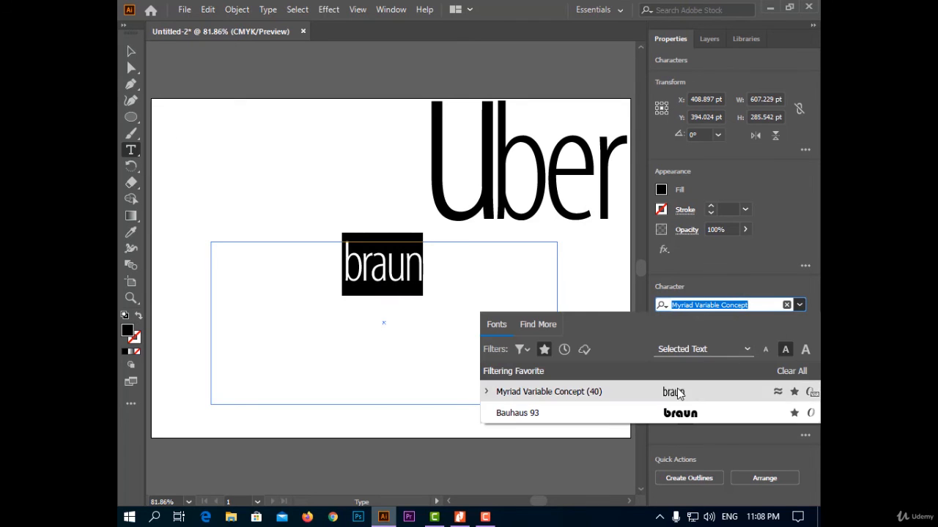
{"action": "left_click", "coordinate": [680, 413]}
{"action": "left_click", "coordinate": [412, 308]}
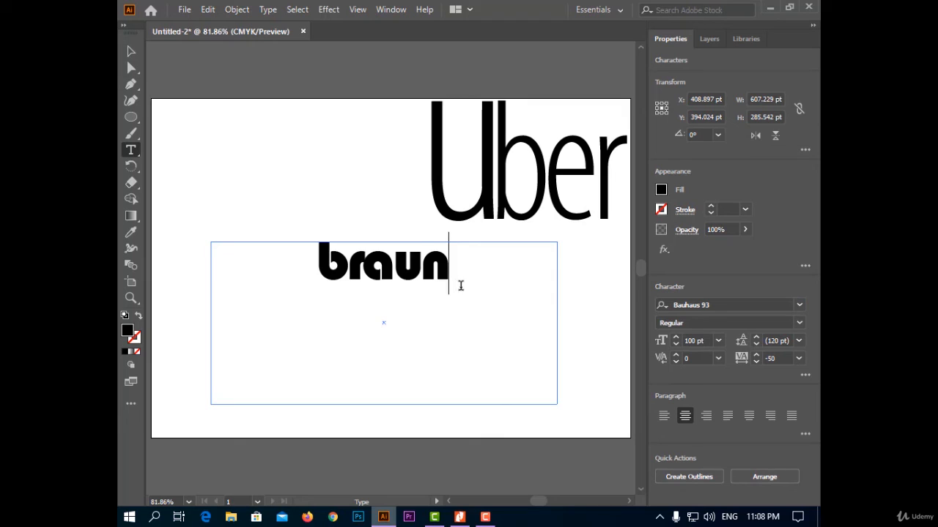
Replace the lowercase word "braun" with "BRAUN" in capitals
{"action": "double_click", "coordinate": [325, 291]}
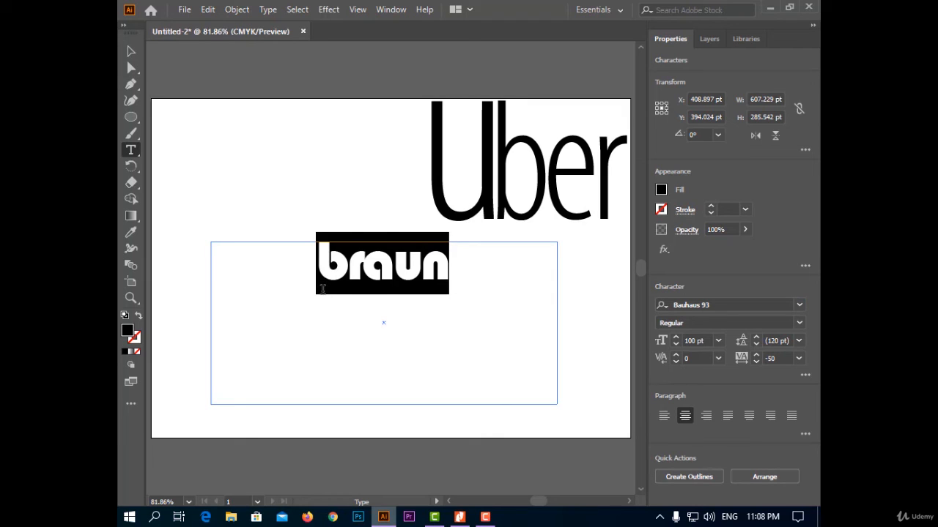
{"action": "type", "text": "BRAS"}
{"action": "key", "text": "BackSpace"}
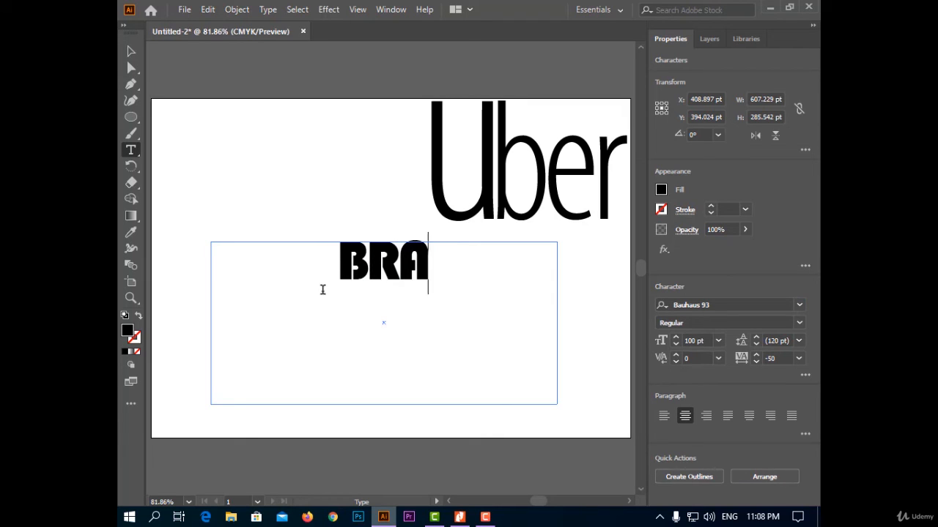
{"action": "type", "text": "UN"}
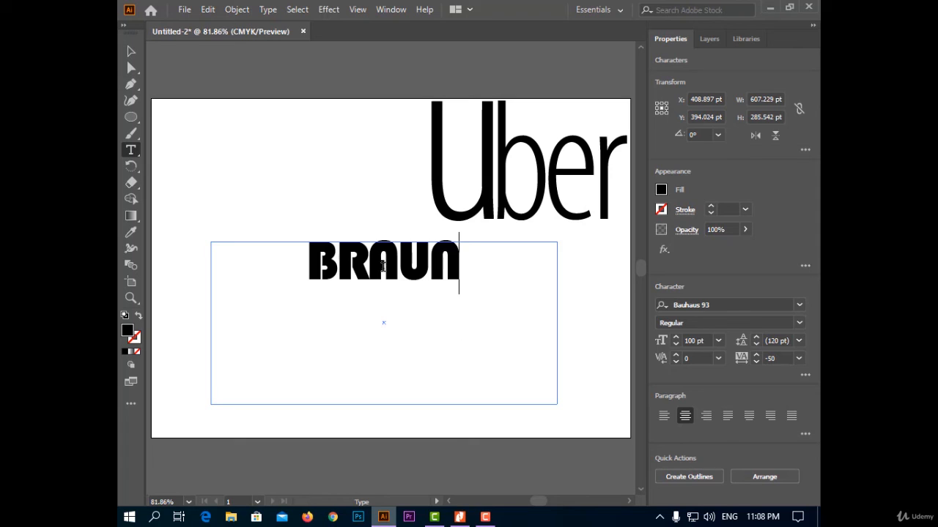
Select only the letter "A" in "BRAUN" and set its font size to 300 pt
{"action": "left_click_drag", "start_coordinate": [380, 266], "coordinate": [387, 266]}
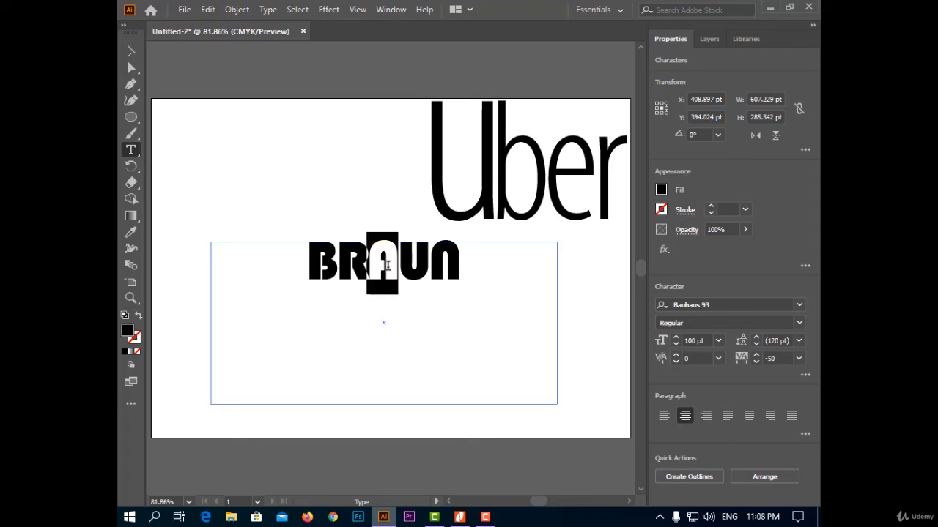
{"action": "double_click", "coordinate": [699, 340]}
{"action": "type", "text": "23"}
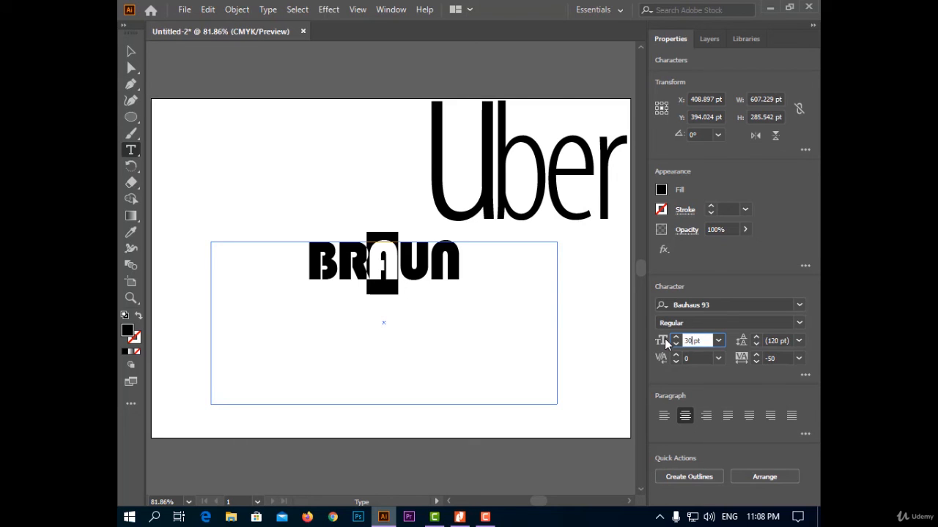
{"action": "key", "text": "Return"}
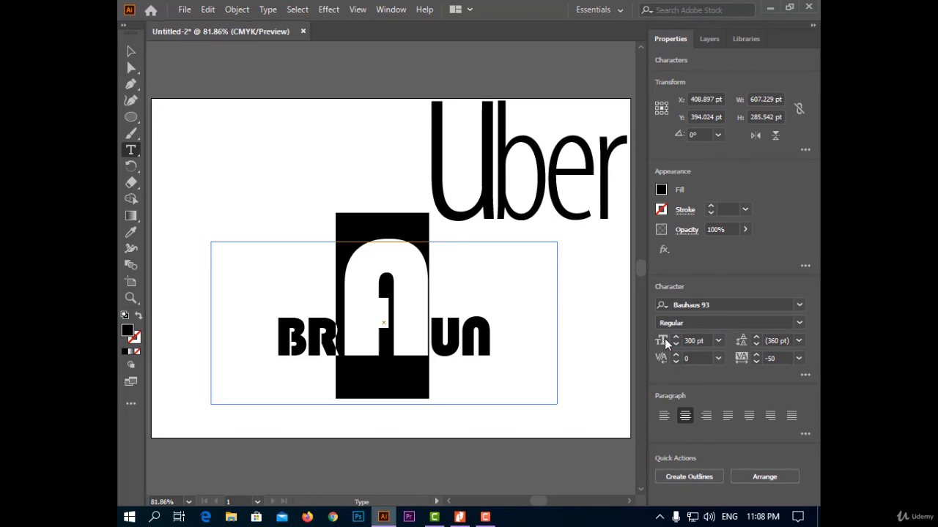
{"action": "left_click", "coordinate": [336, 337]}
{"action": "double_click", "coordinate": [336, 337]}
{"action": "left_click_drag", "start_coordinate": [339, 338], "coordinate": [286, 345]}
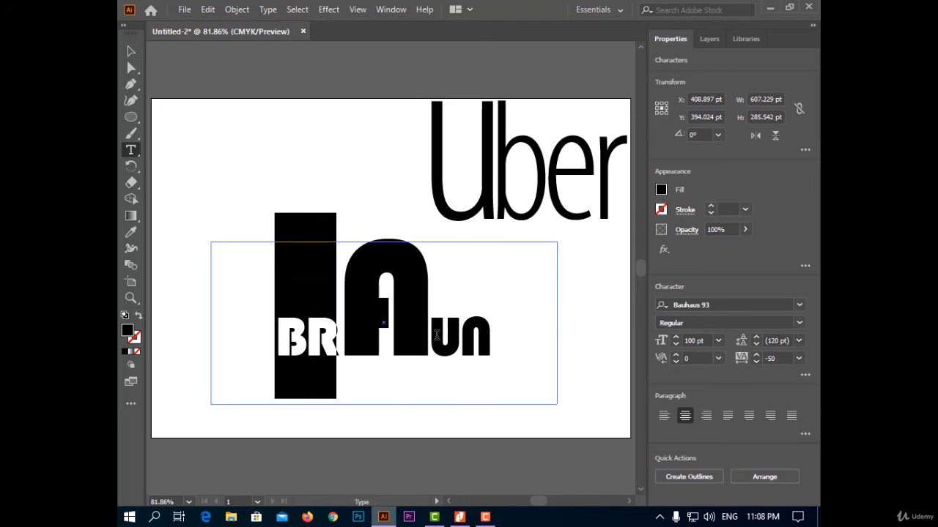
Select the letters "UN" in the wordmark, try a font size of 250 pt and settle on 200 pt
{"action": "left_click_drag", "start_coordinate": [432, 337], "coordinate": [559, 348]}
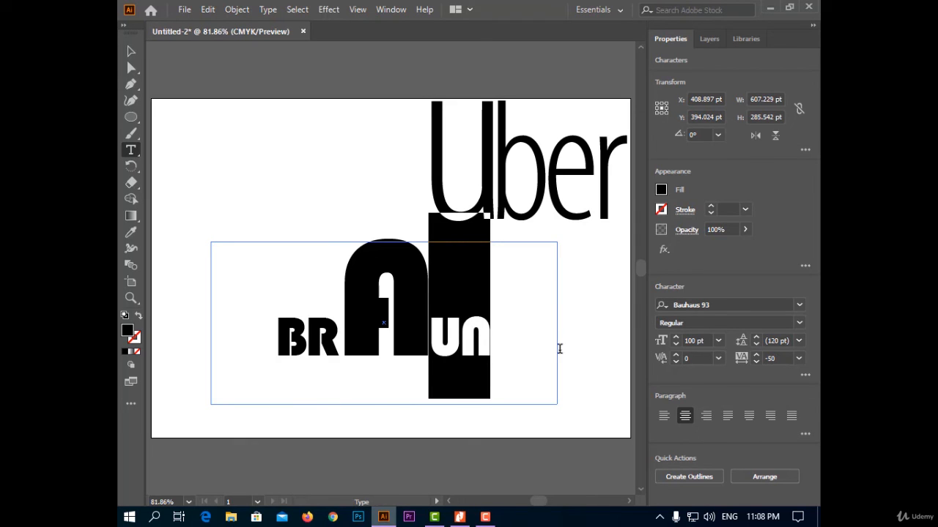
{"action": "left_click", "coordinate": [718, 340]}
{"action": "left_click", "coordinate": [691, 340]}
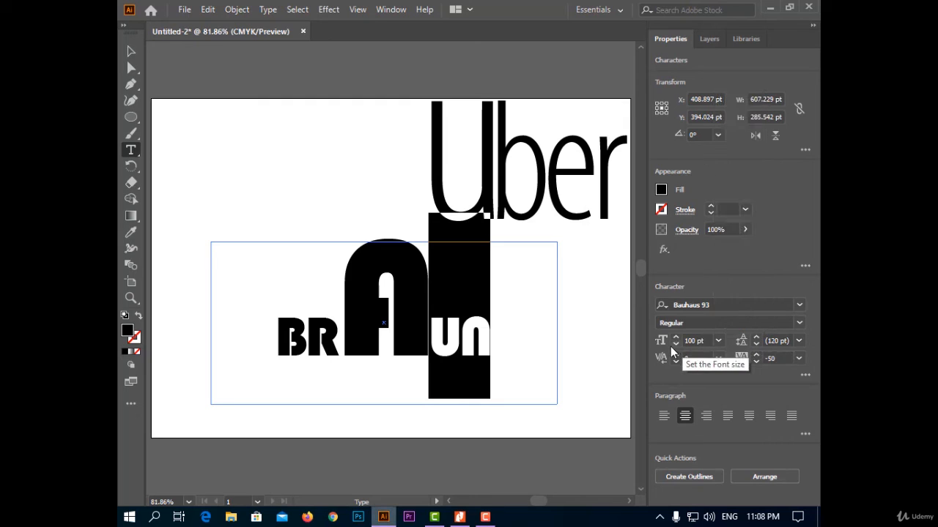
{"action": "double_click", "coordinate": [692, 341]}
{"action": "type", "text": "250"}
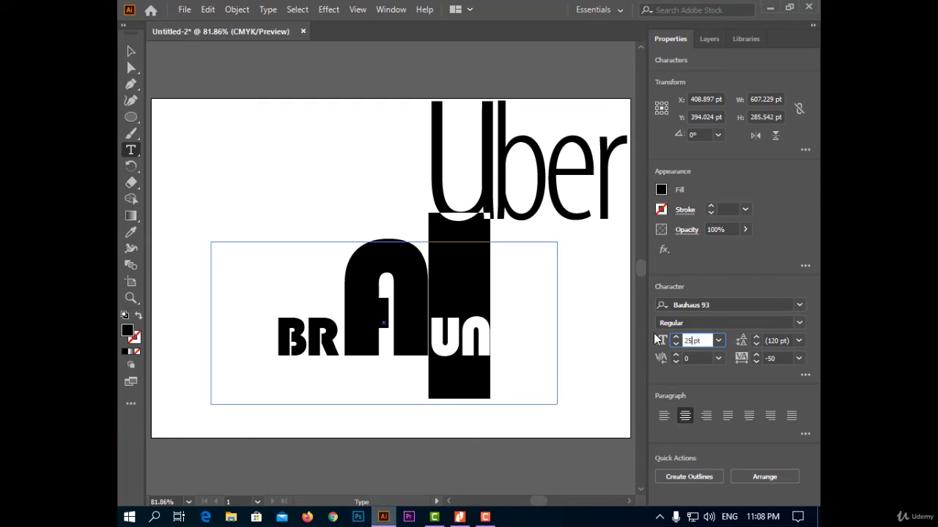
{"action": "key", "text": "Return"}
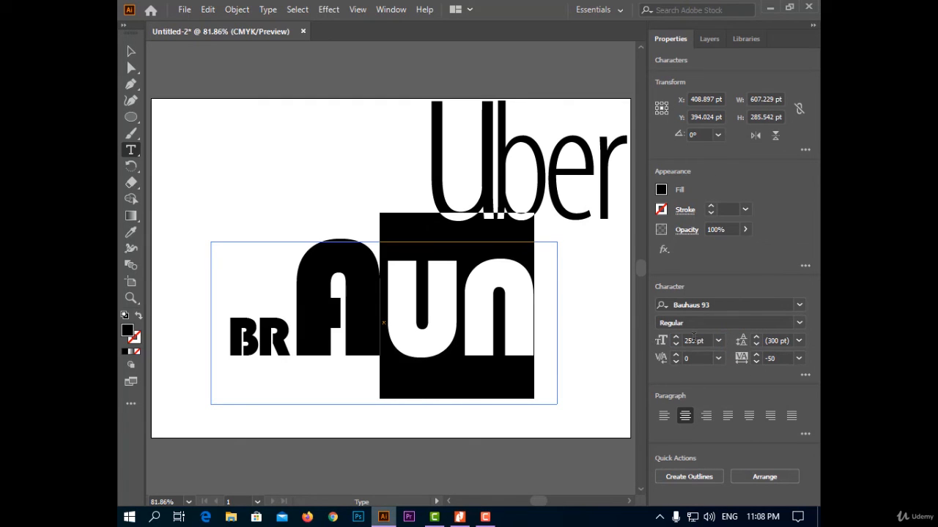
{"action": "double_click", "coordinate": [691, 341]}
{"action": "type", "text": "2"}
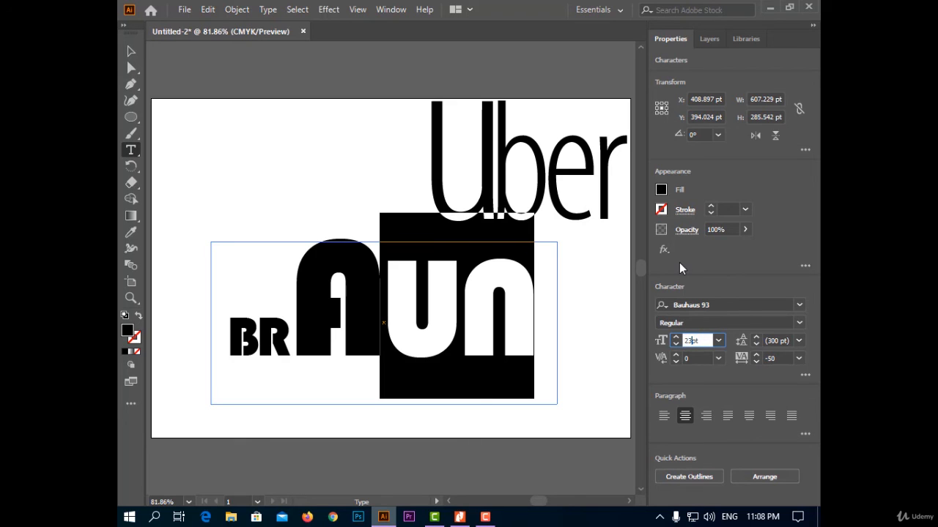
{"action": "type", "text": "00"}
{"action": "key", "text": "Return"}
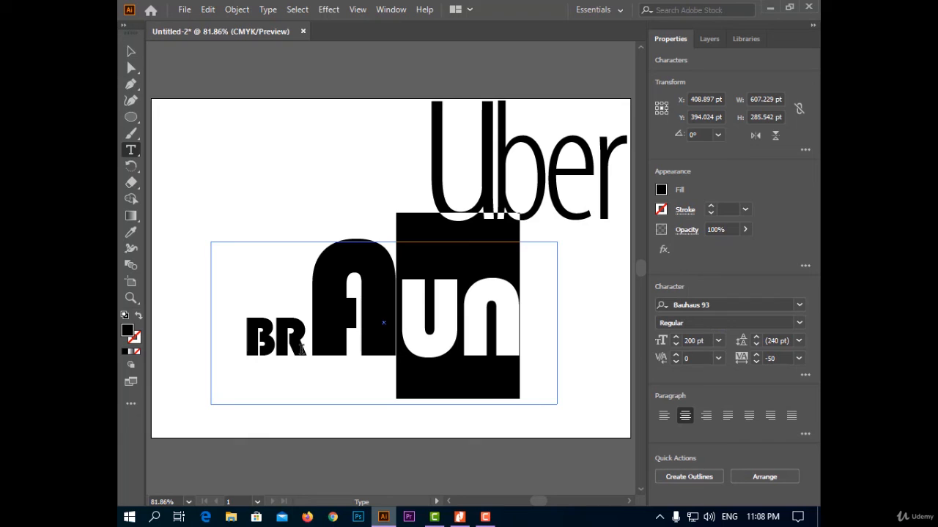
Overwrite "BR" with "200", clear the stray digits and re-enter "BR" in capitals in front of the large "A"
{"action": "left_click_drag", "start_coordinate": [304, 349], "coordinate": [242, 351]}
{"action": "type", "text": "200"}
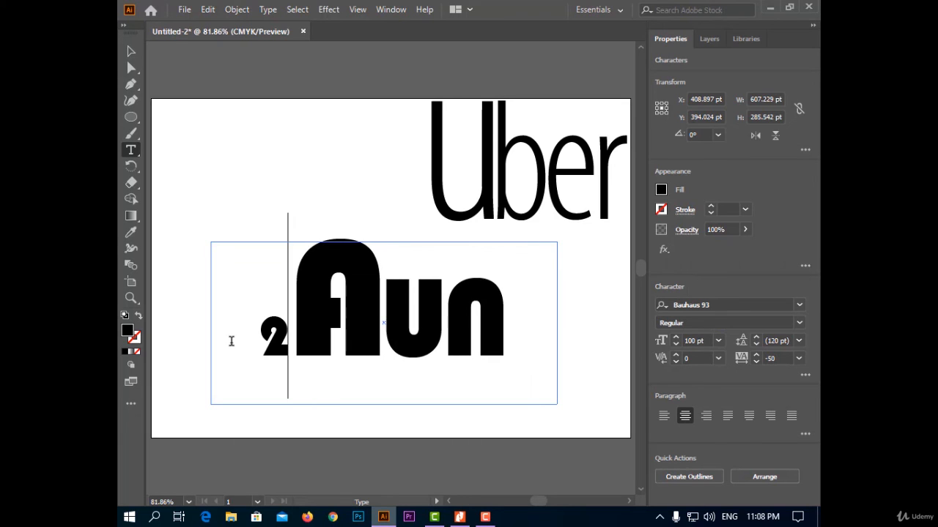
{"action": "key", "text": "BackSpace"}
{"action": "key", "text": "BackSpace"}
{"action": "key", "text": "BackSpace"}
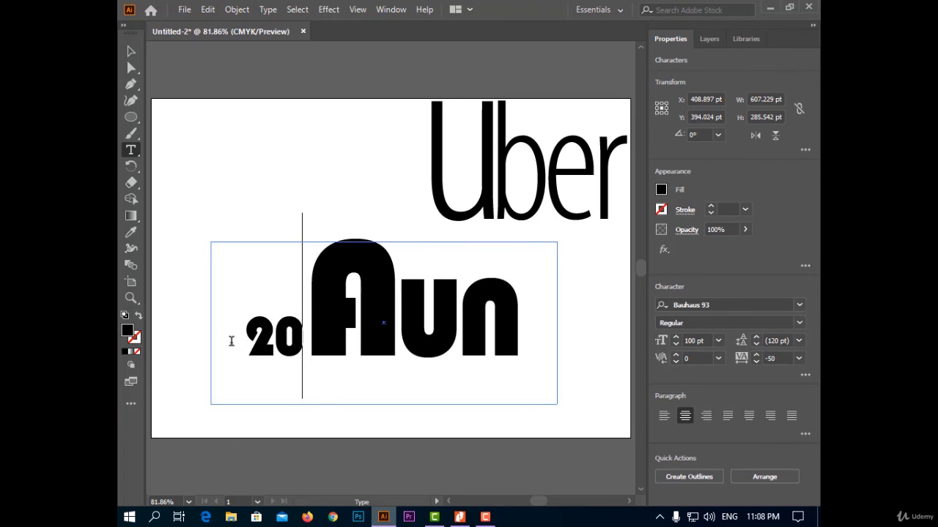
{"action": "type", "text": "br"}
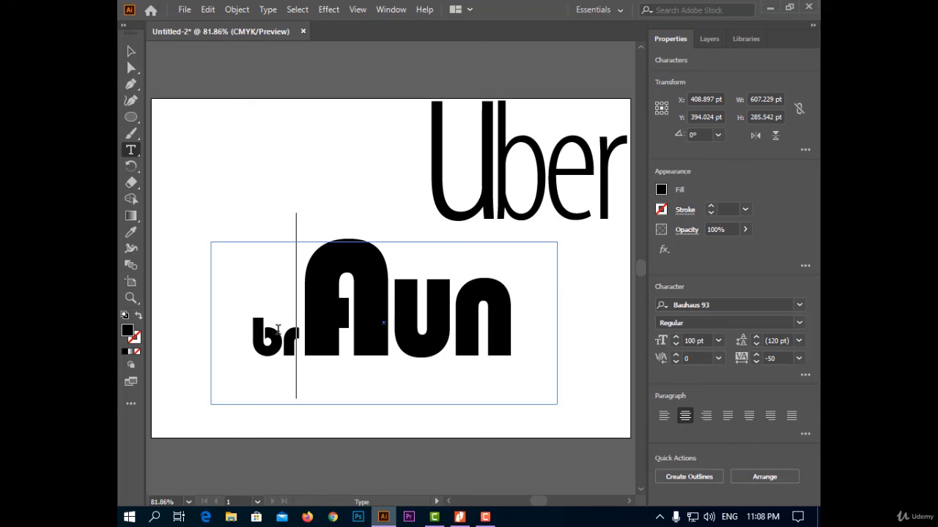
{"action": "key", "text": "BackSpace"}
{"action": "key", "text": "BackSpace"}
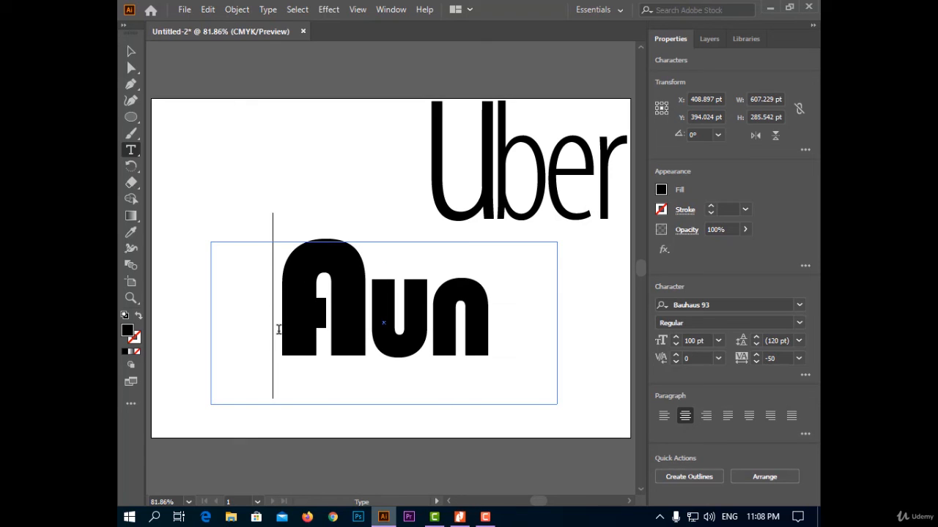
{"action": "type", "text": "BRF"}
{"action": "key", "text": "BackSpace"}
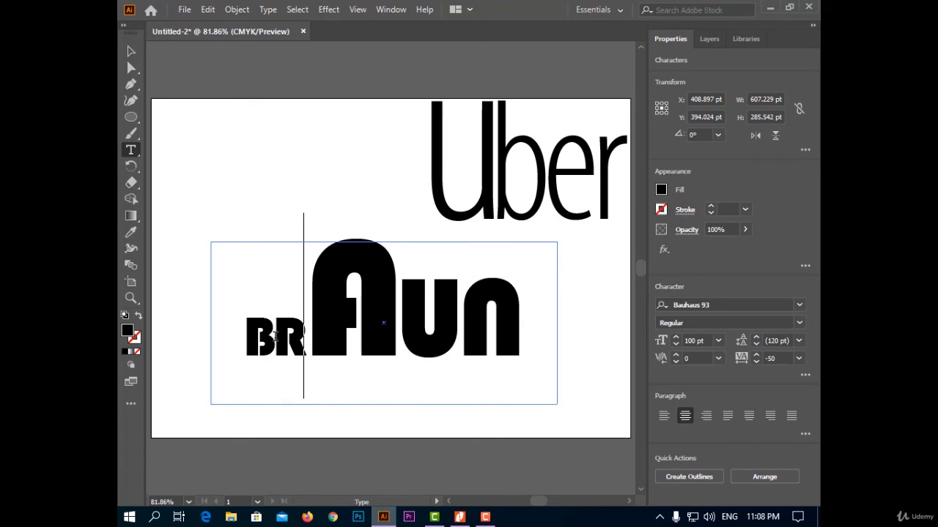
Select the letters "BR" in front of the large "A" and set their font size to 200 pt
{"action": "left_click_drag", "start_coordinate": [312, 347], "coordinate": [249, 347]}
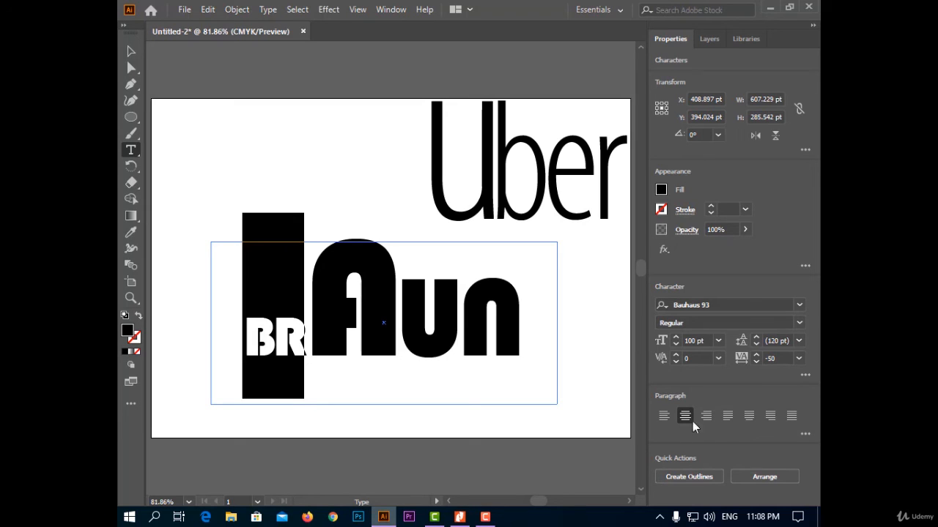
{"action": "double_click", "coordinate": [690, 341]}
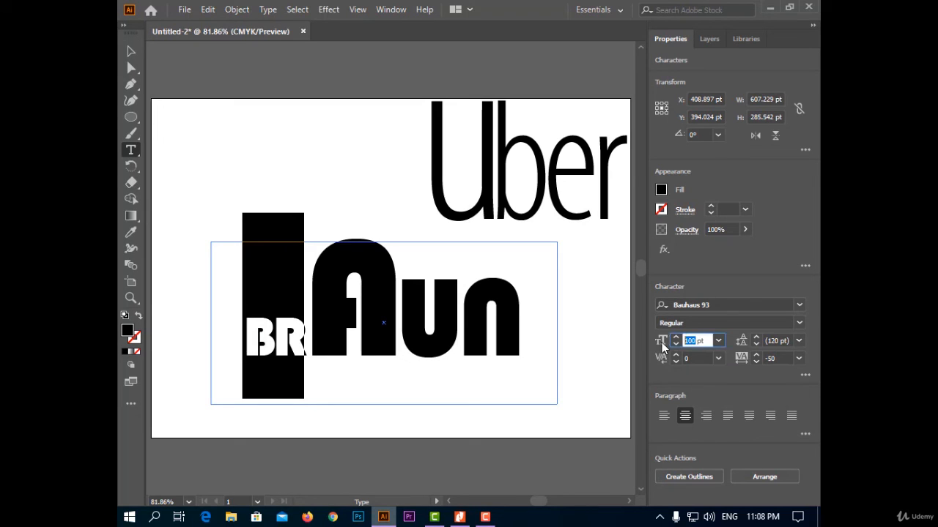
{"action": "type", "text": "2"}
{"action": "key", "text": "Return"}
Try a tracking of 0 on the whole word "BRAUN" and undo the change
{"action": "left_click", "coordinate": [433, 353]}
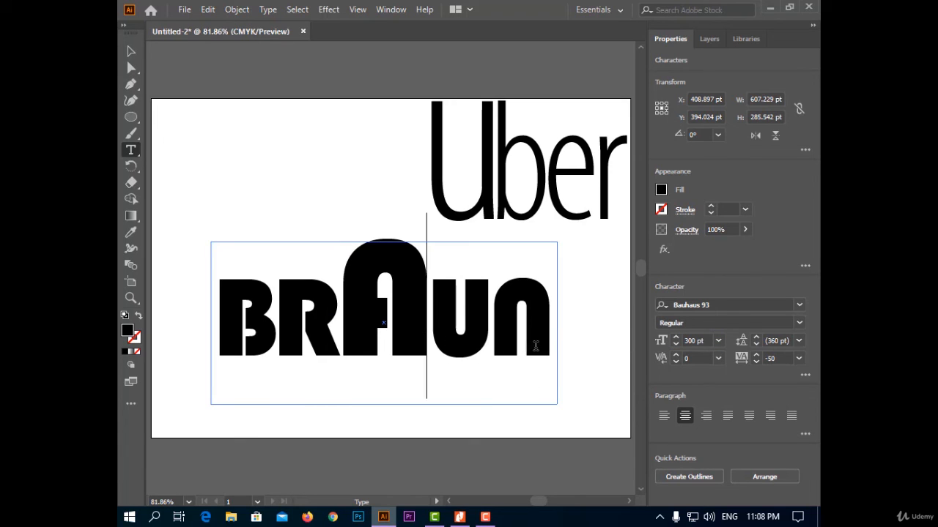
{"action": "left_click_drag", "start_coordinate": [552, 344], "coordinate": [217, 352]}
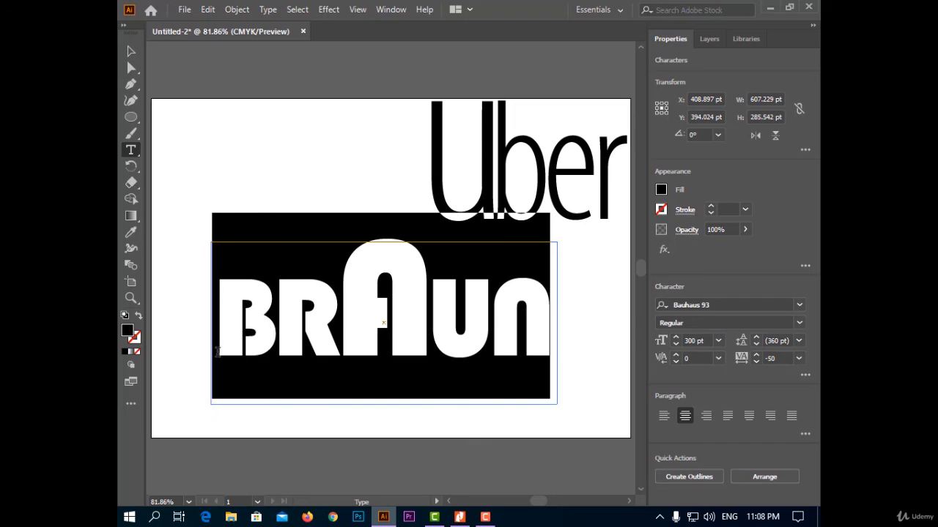
{"action": "left_click", "coordinate": [798, 363]}
{"action": "left_click", "coordinate": [796, 239]}
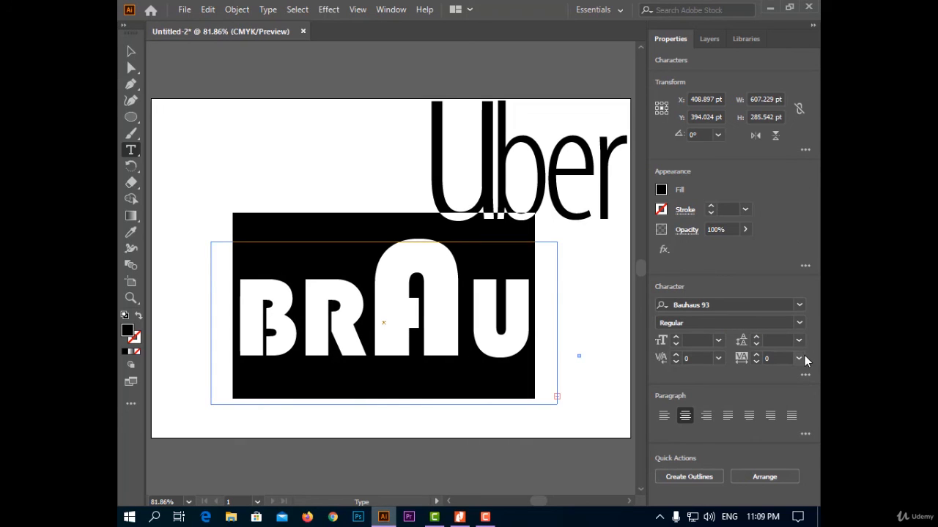
{"action": "key", "text": "Left"}
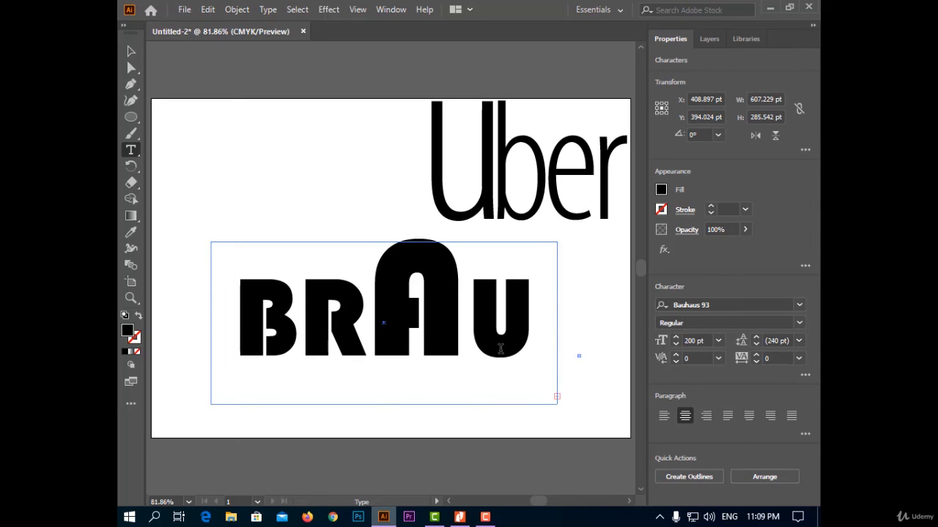
{"action": "key", "text": "Escape"}
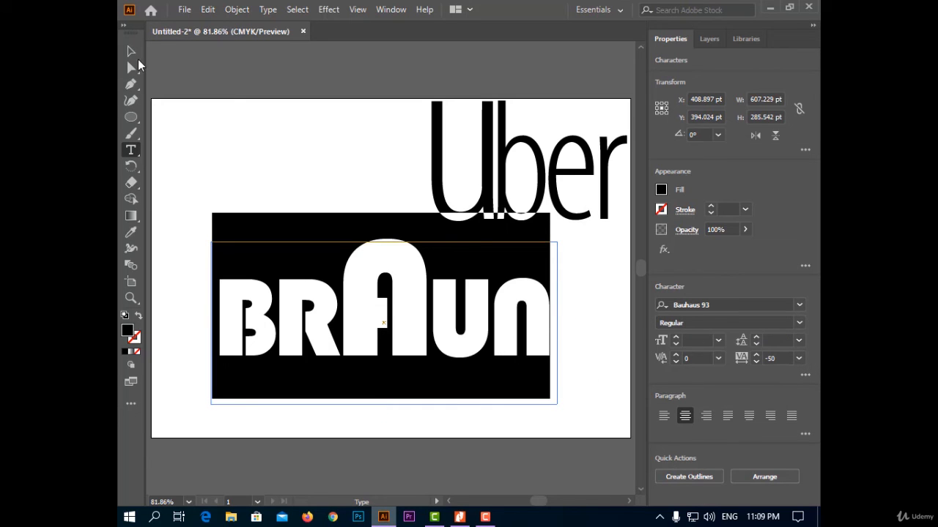
Move the "BRAUN" wordmark to the lower-left part of the artboard and deselect it
{"action": "left_click", "coordinate": [131, 50]}
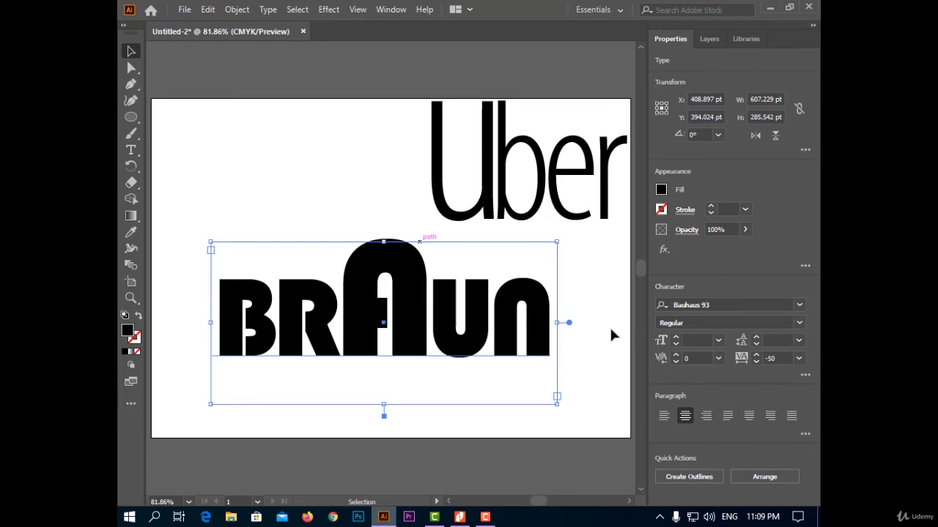
{"action": "left_click", "coordinate": [483, 357]}
{"action": "left_click_drag", "start_coordinate": [482, 358], "coordinate": [417, 389]}
{"action": "left_click", "coordinate": [545, 359]}
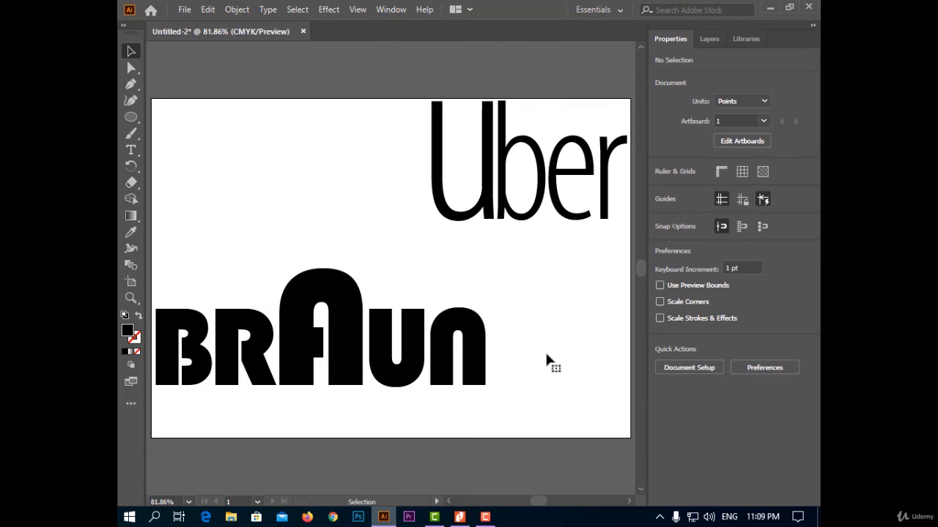